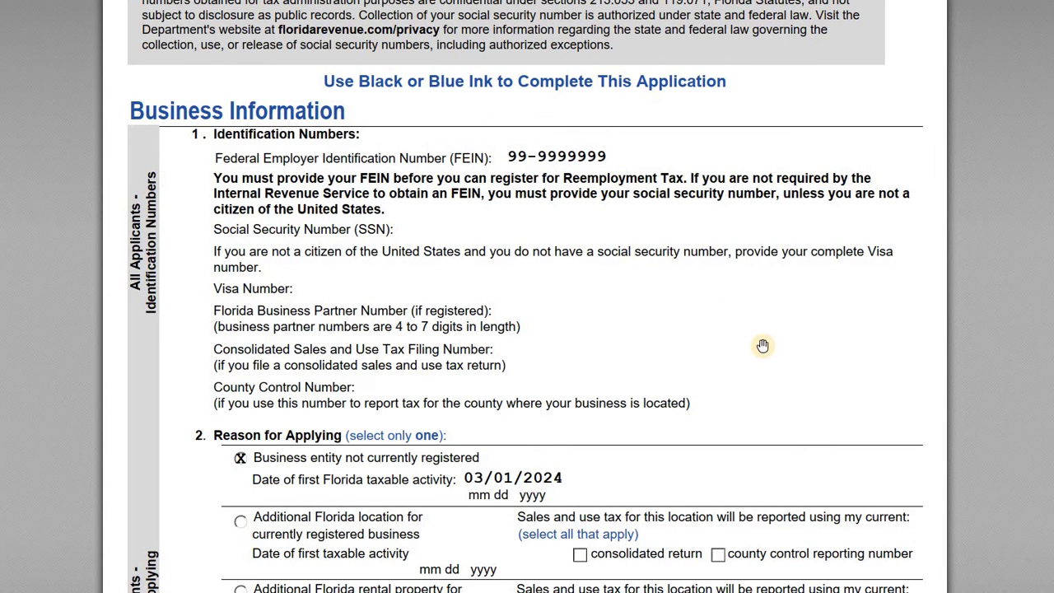
- Review questions 1 to 5 of Form DR-1, from identification numbers and reason for applying through business name, addresses, seasonal status and form of ownership
scroll(762, 348, "down", 5)
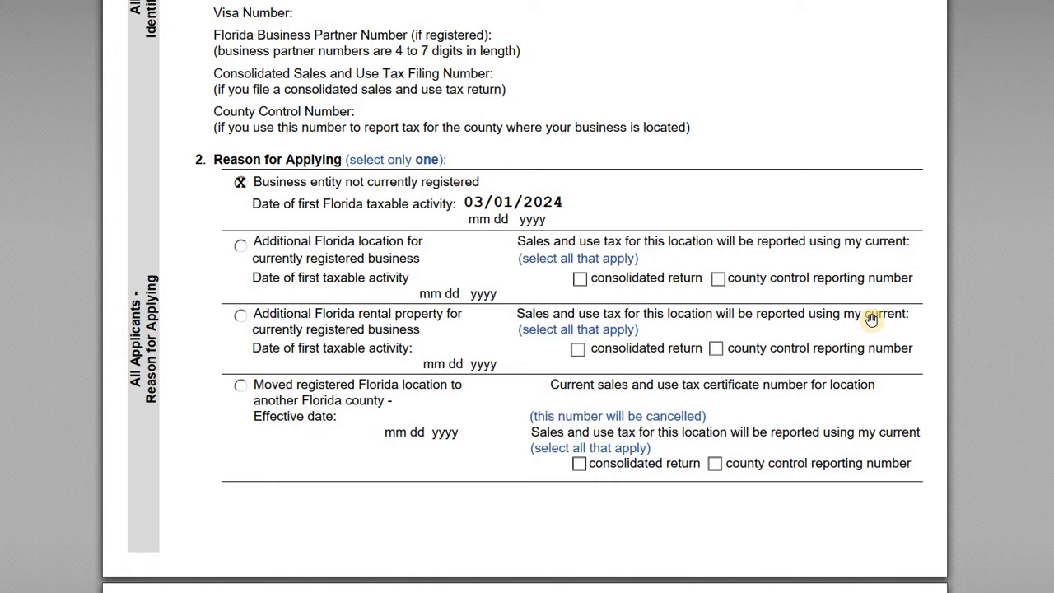
scroll(871, 319, "down", 3)
scroll(871, 319, "down", 13)
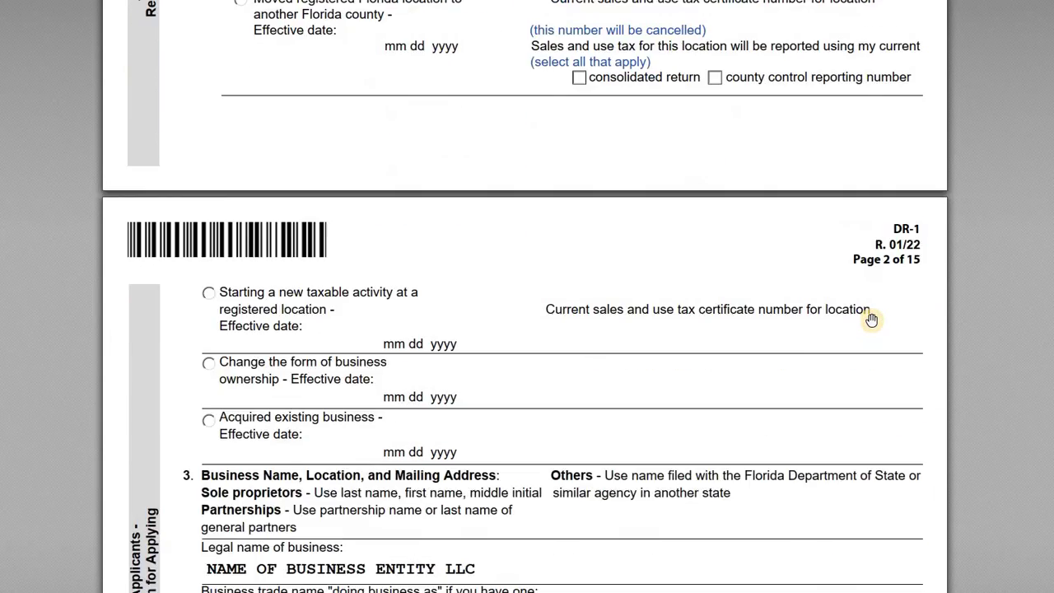
scroll(870, 319, "down", 3)
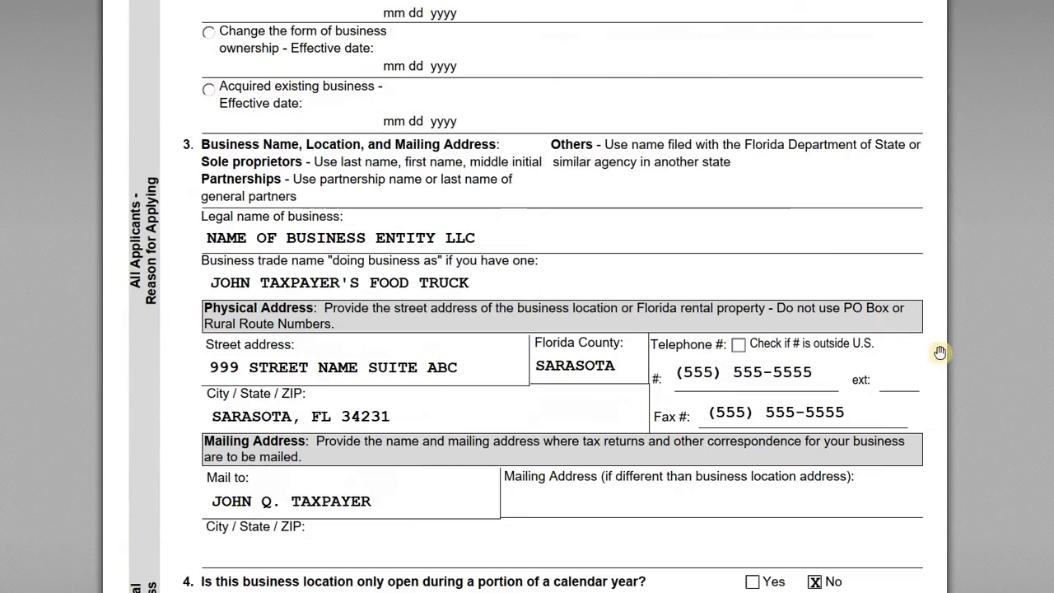
scroll(960, 376, "down", 2)
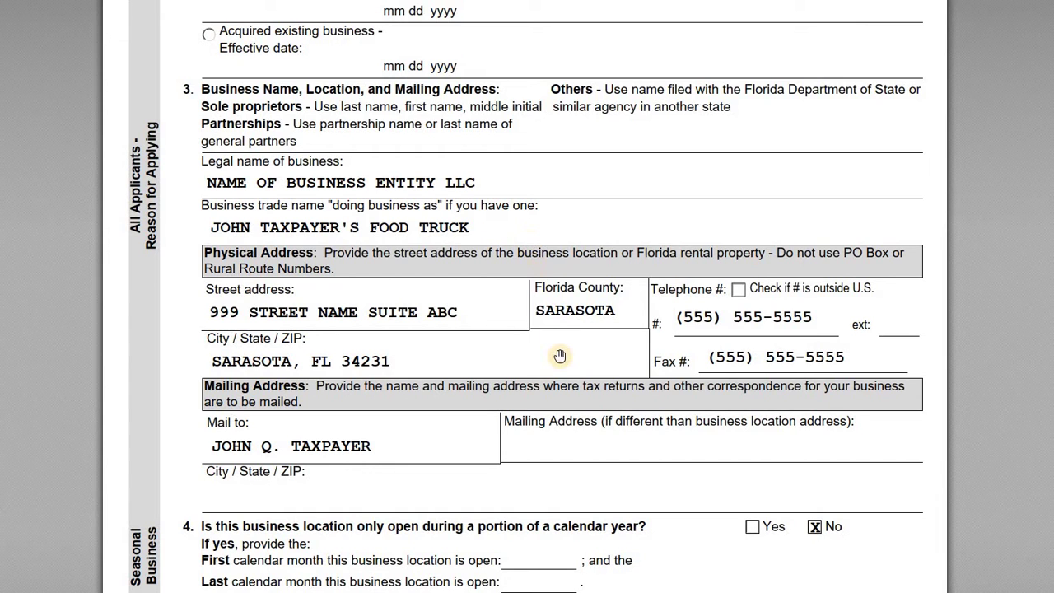
scroll(560, 355, "down", 1)
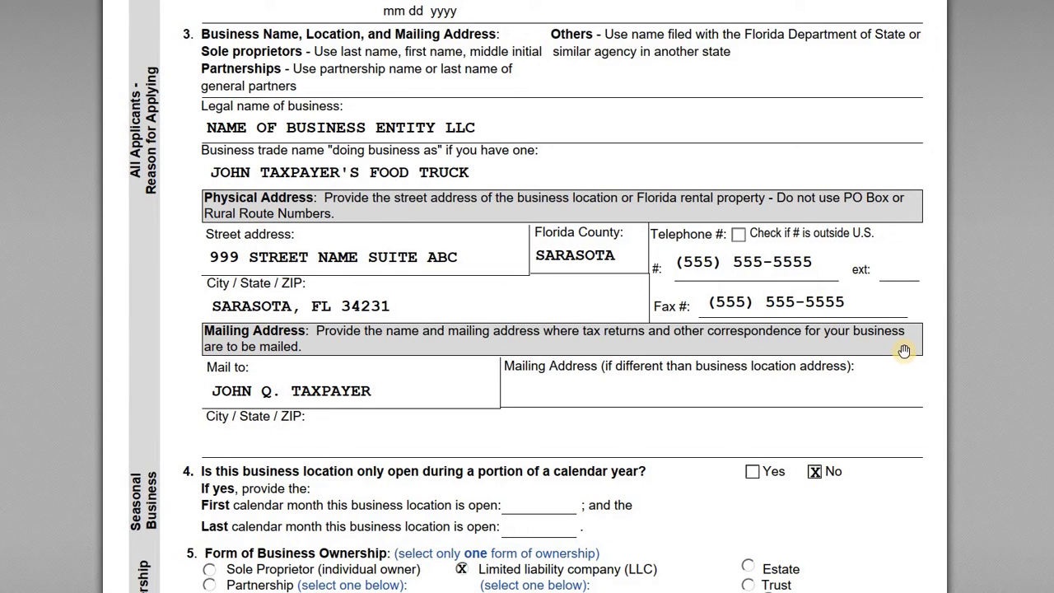
scroll(499, 223, "down", 3)
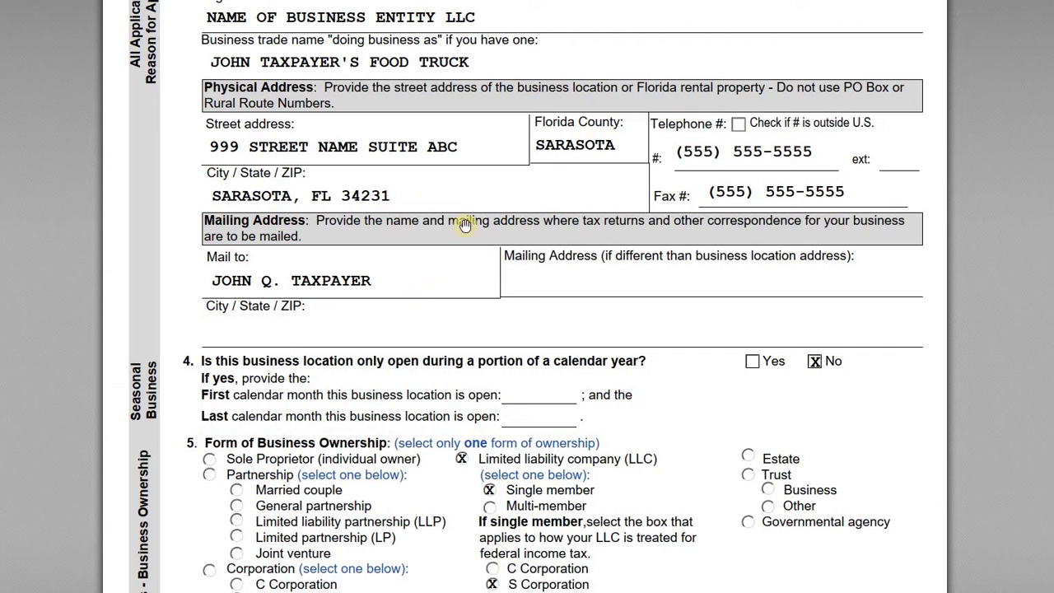
scroll(856, 292, "down", 4)
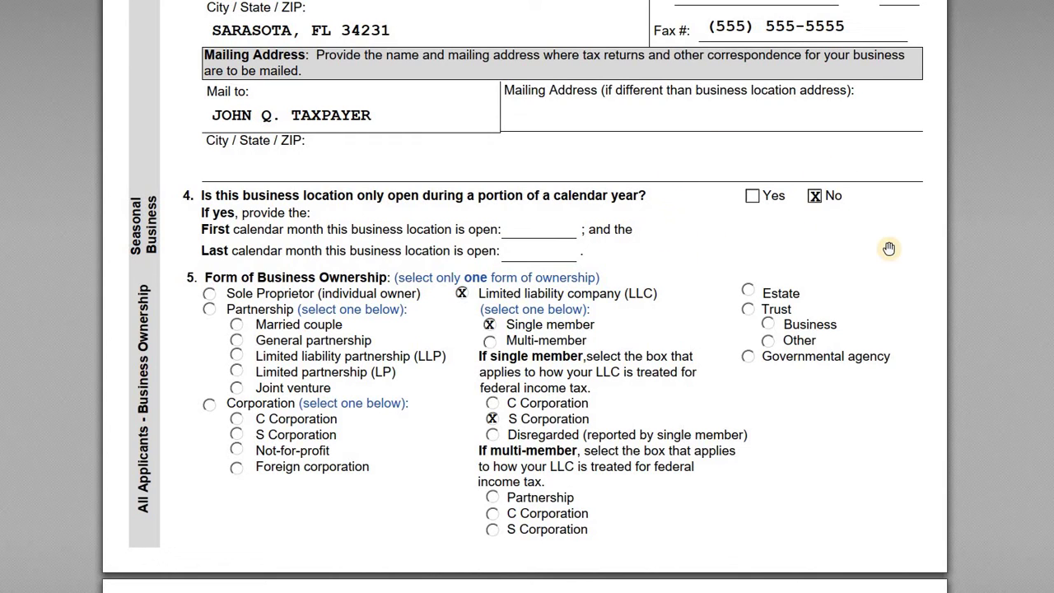
scroll(919, 304, "down", 3)
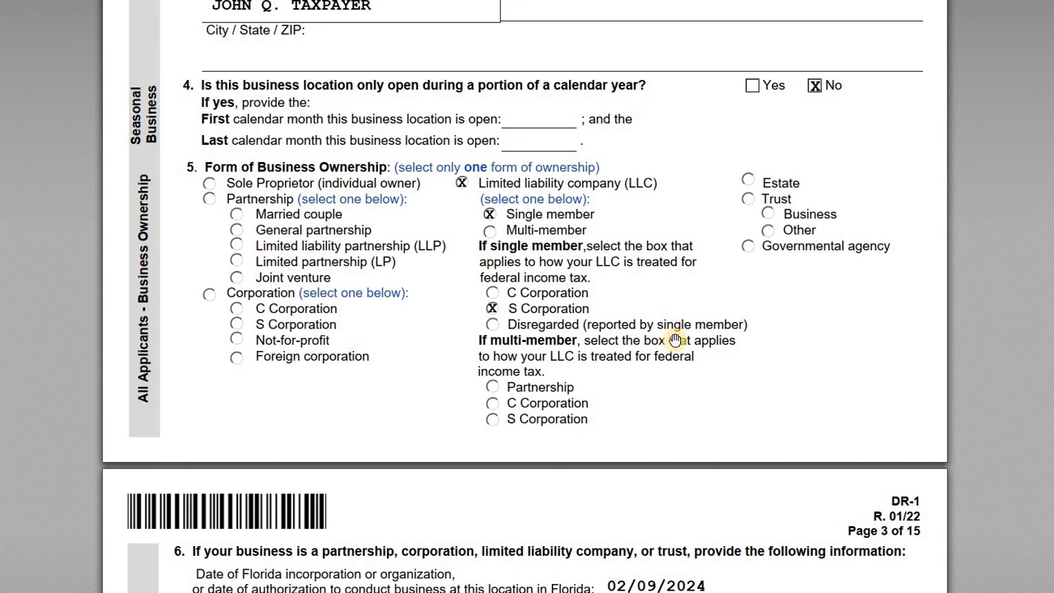
- Examine questions 6 to 9 on the incorporation date, fiscal year end, sole proprietor, general partners and company officers or managing members
scroll(675, 339, "down", 3)
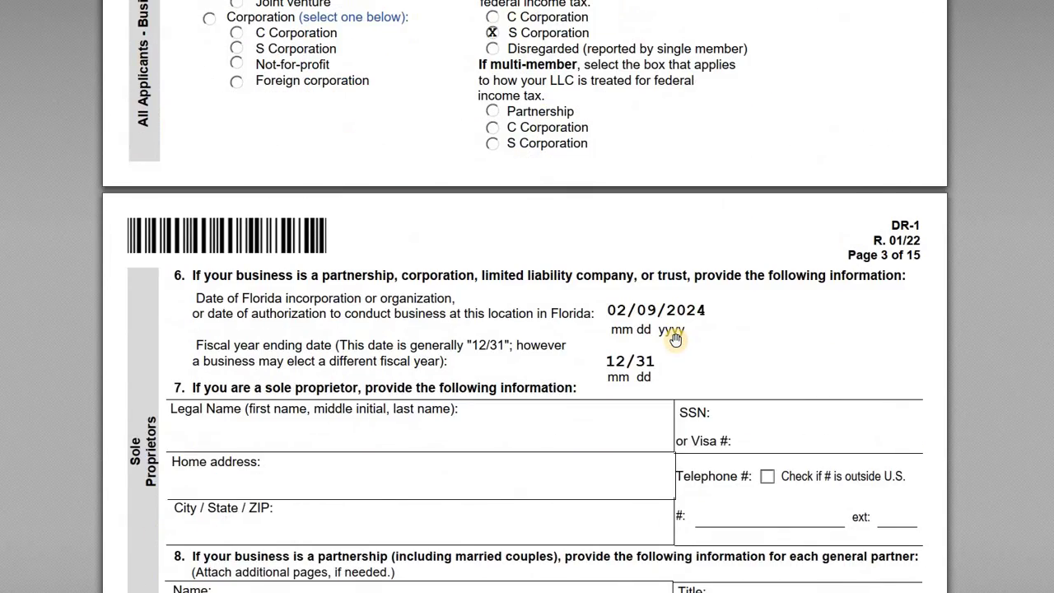
scroll(675, 339, "down", 3)
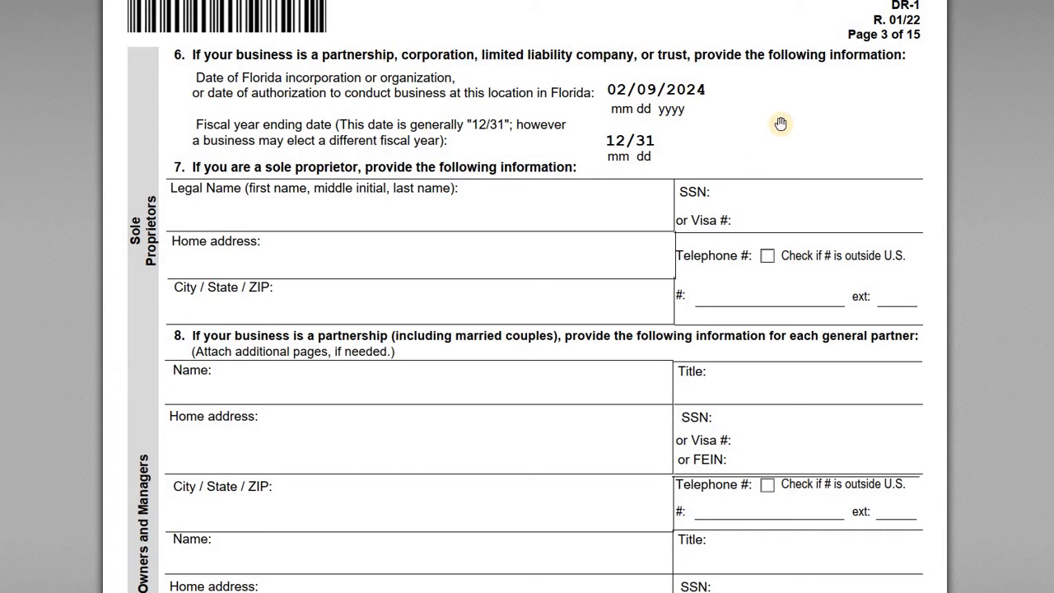
scroll(740, 141, "down", 3)
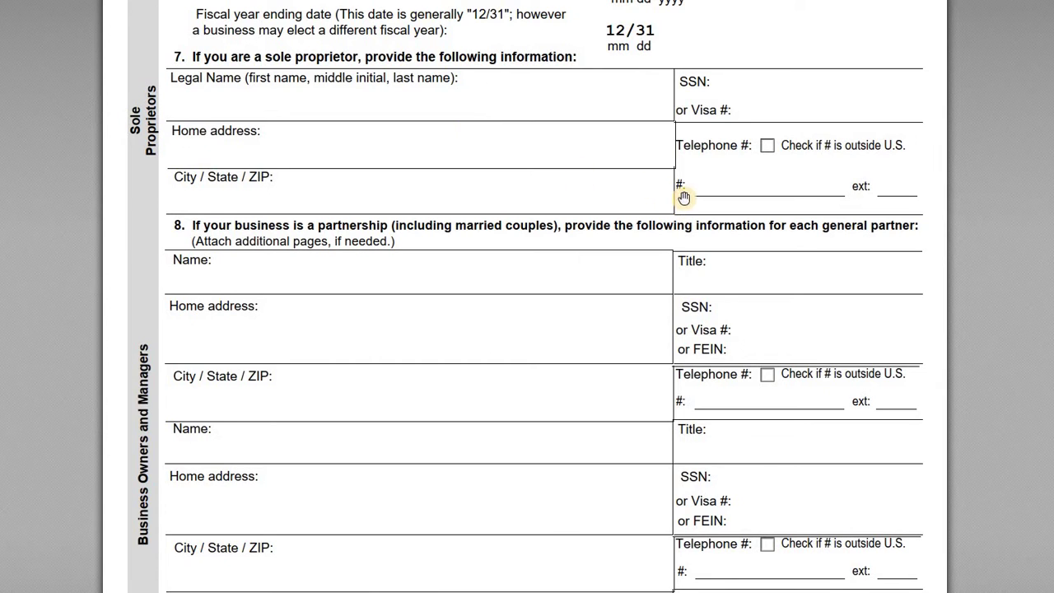
scroll(381, 188, "down", 4)
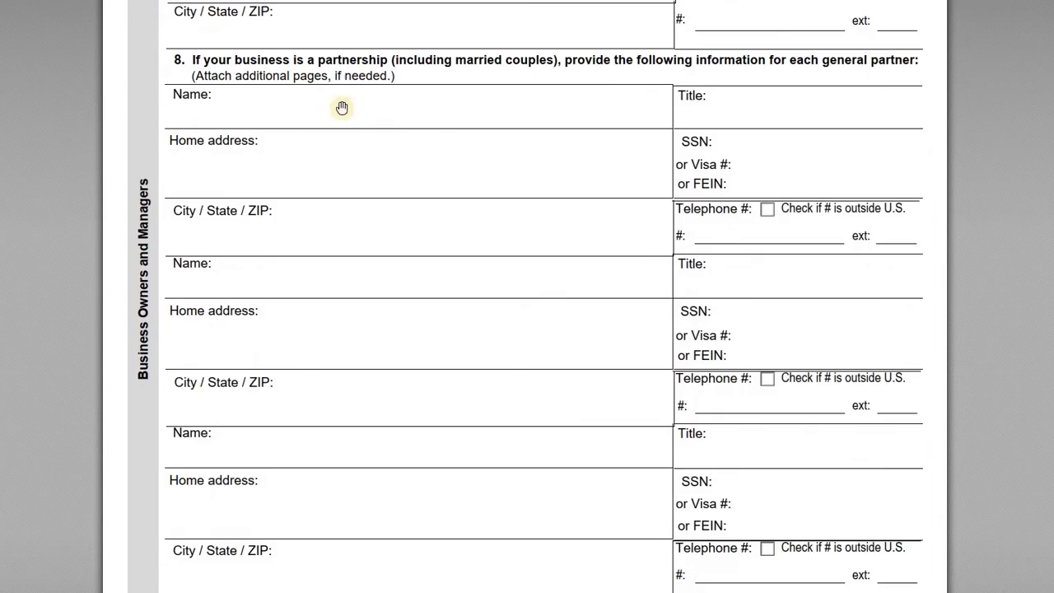
scroll(708, 344, "down", 15)
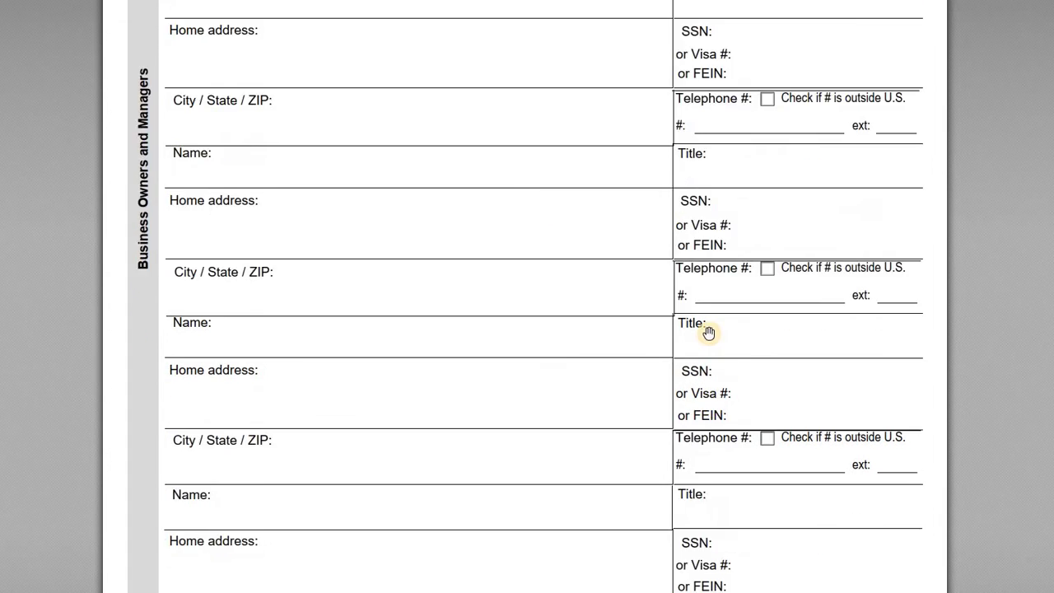
scroll(708, 332, "down", 1)
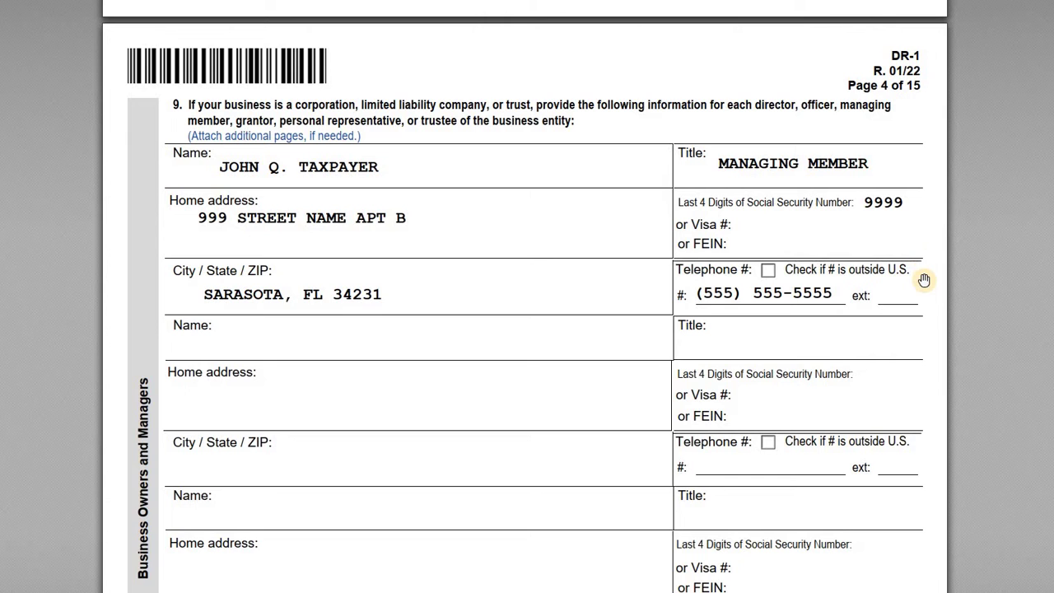
- Examine questions 10 to 12 on the business background, NAICS code and activity description, and change of ownership or acquired business
scroll(923, 280, "down", 10)
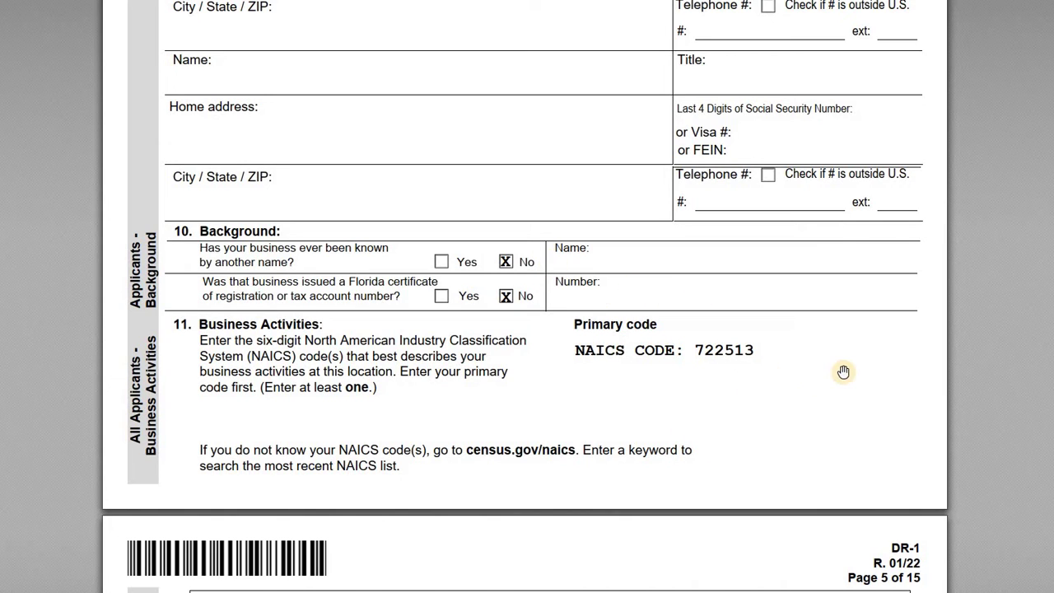
scroll(843, 372, "down", 1)
scroll(843, 373, "down", 1)
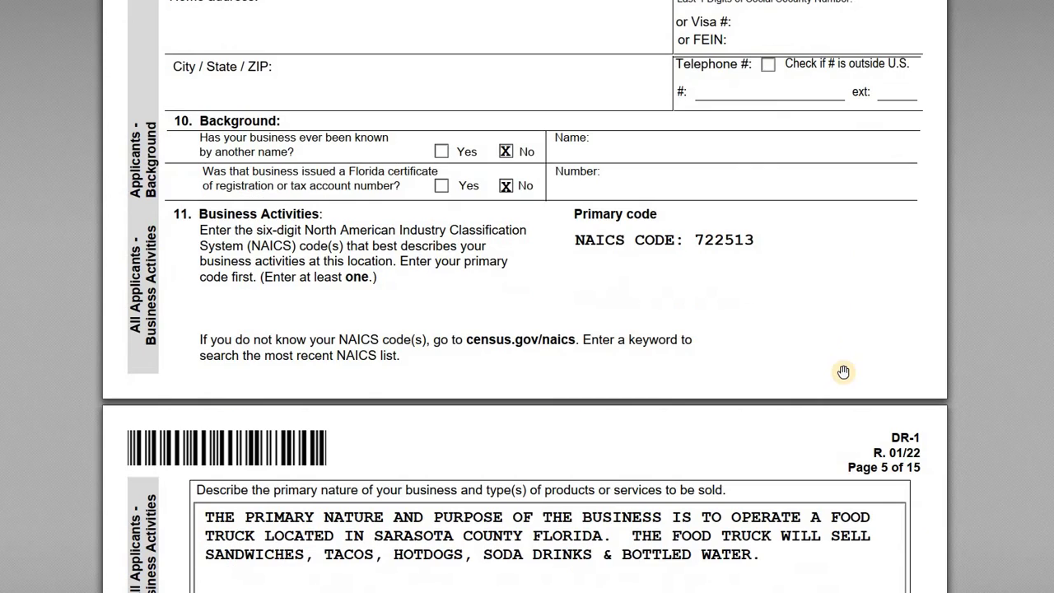
scroll(772, 349, "down", 1)
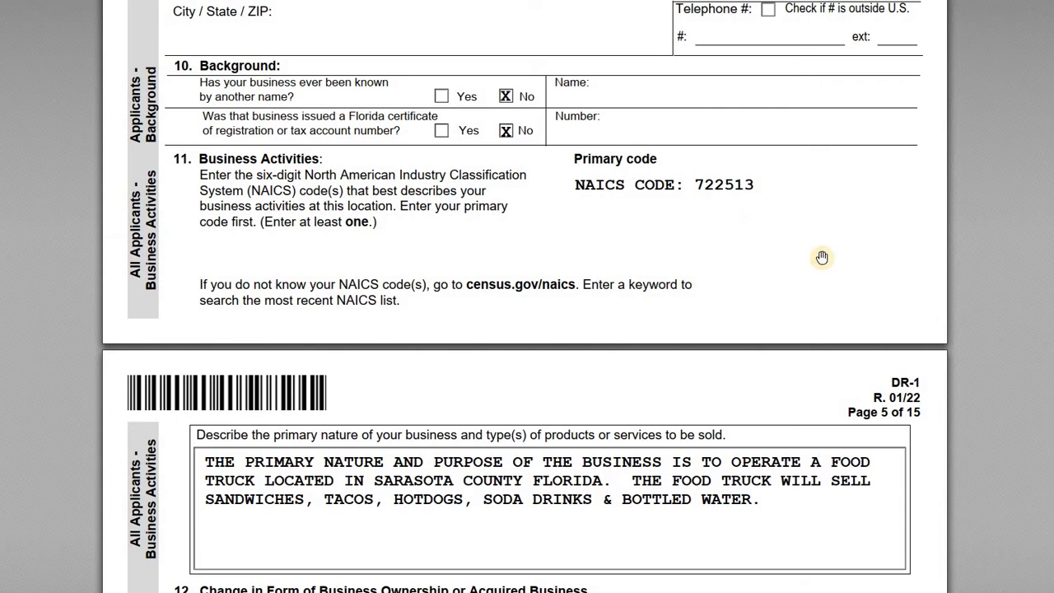
scroll(902, 294, "down", 5)
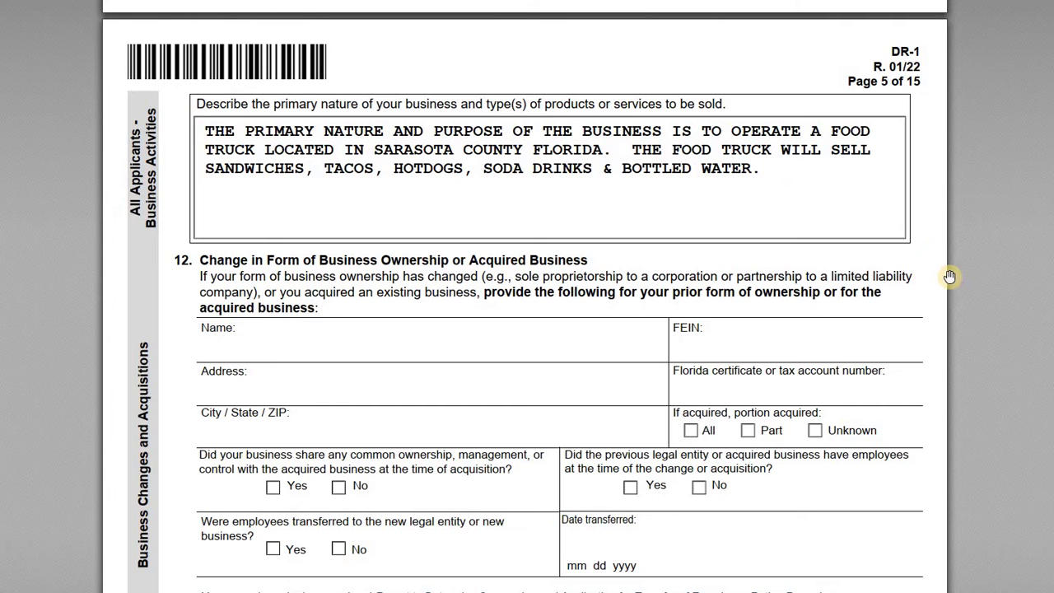
scroll(947, 395, "down", 3)
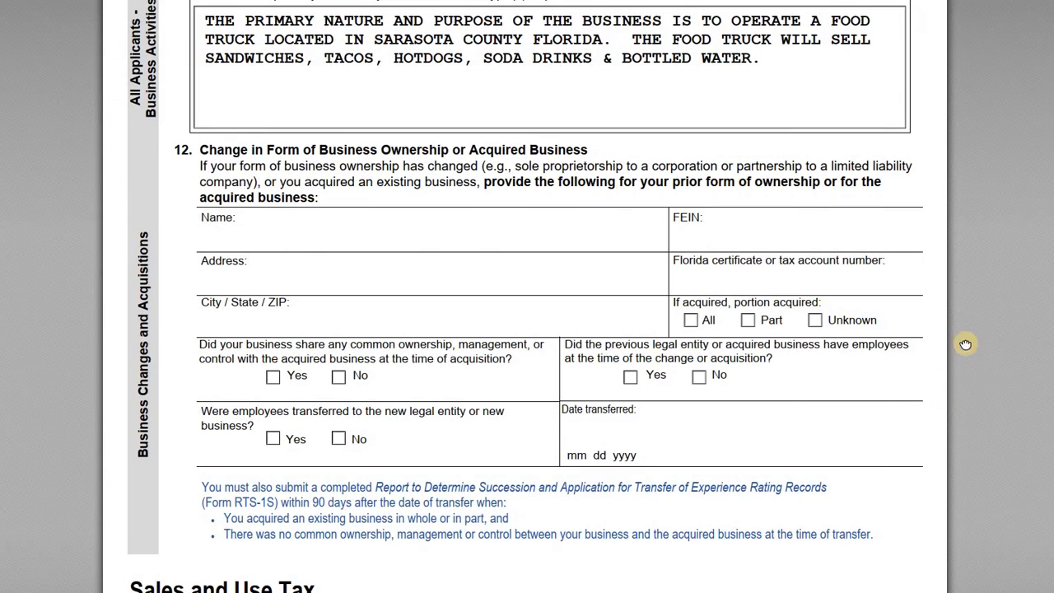
scroll(967, 313, "down", 2)
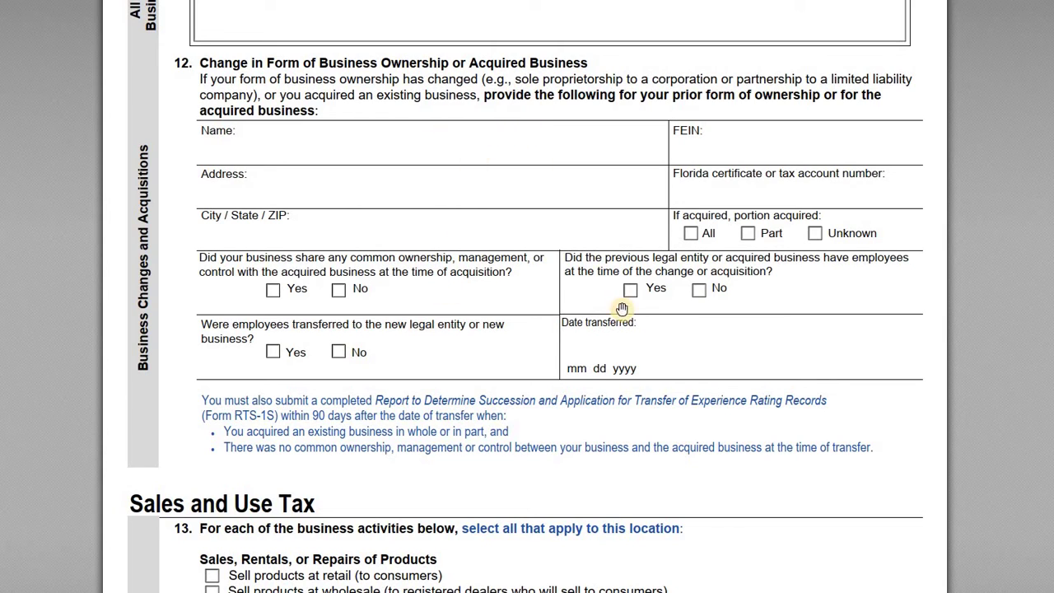
- Read through the question 13 Sales and Use Tax activities, from product sales and property rentals to amusement and vending machines
scroll(994, 380, "down", 8)
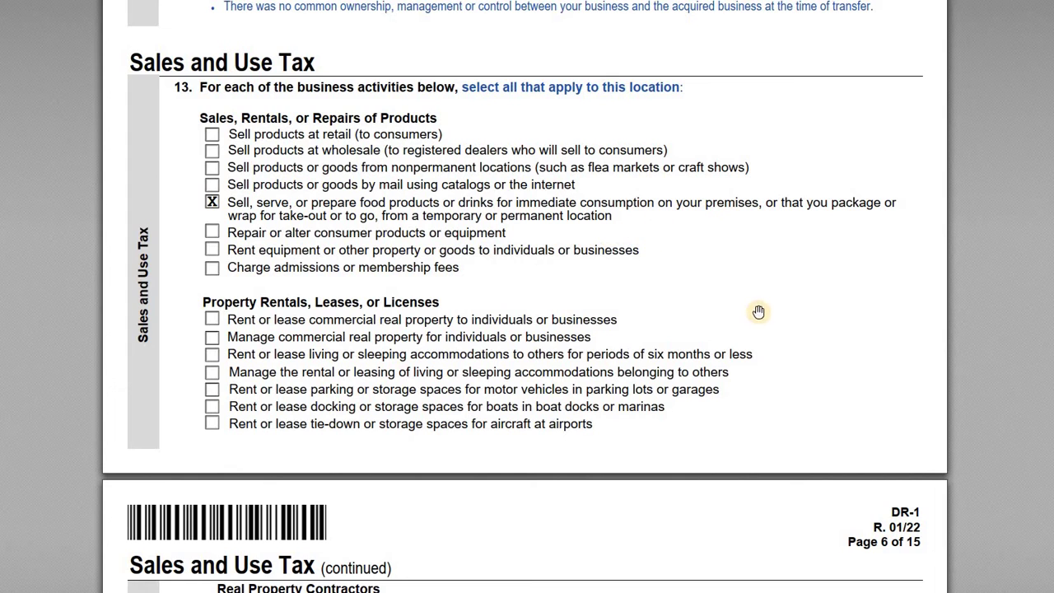
scroll(835, 382, "down", 4)
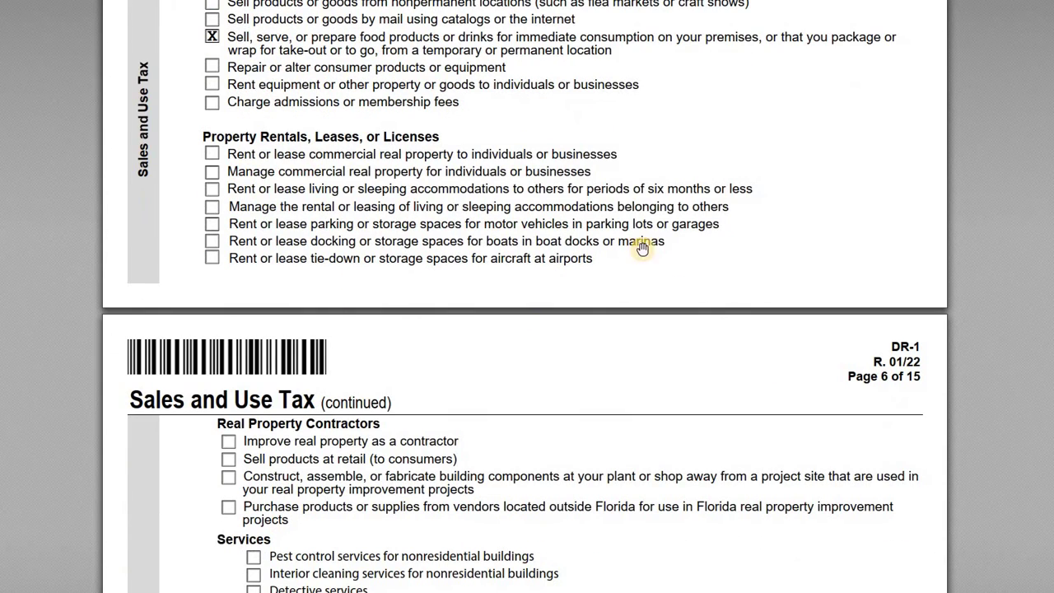
scroll(642, 247, "down", 3)
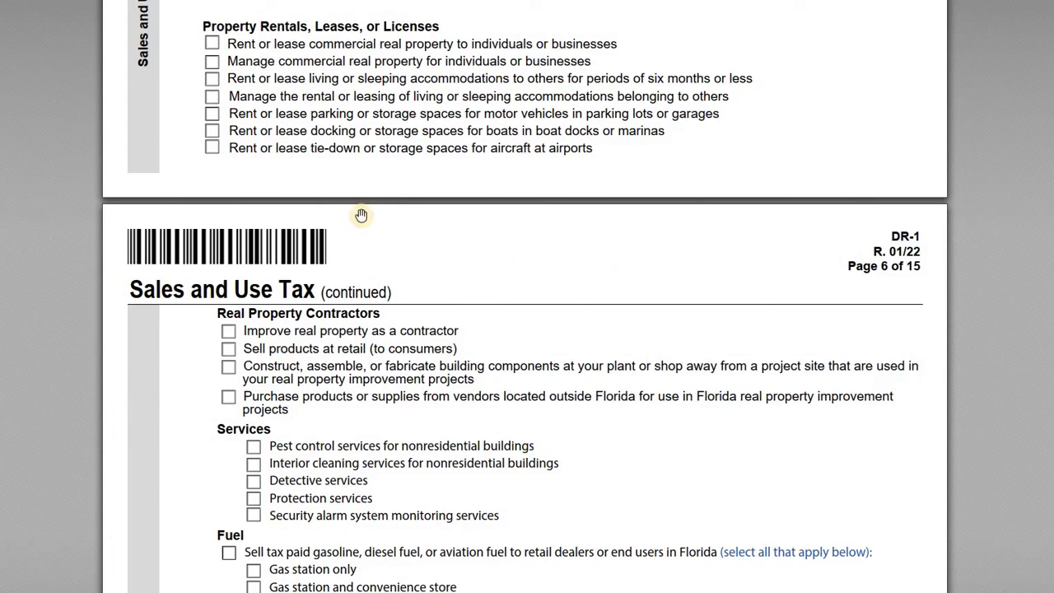
scroll(359, 214, "down", 1)
scroll(419, 384, "down", 5)
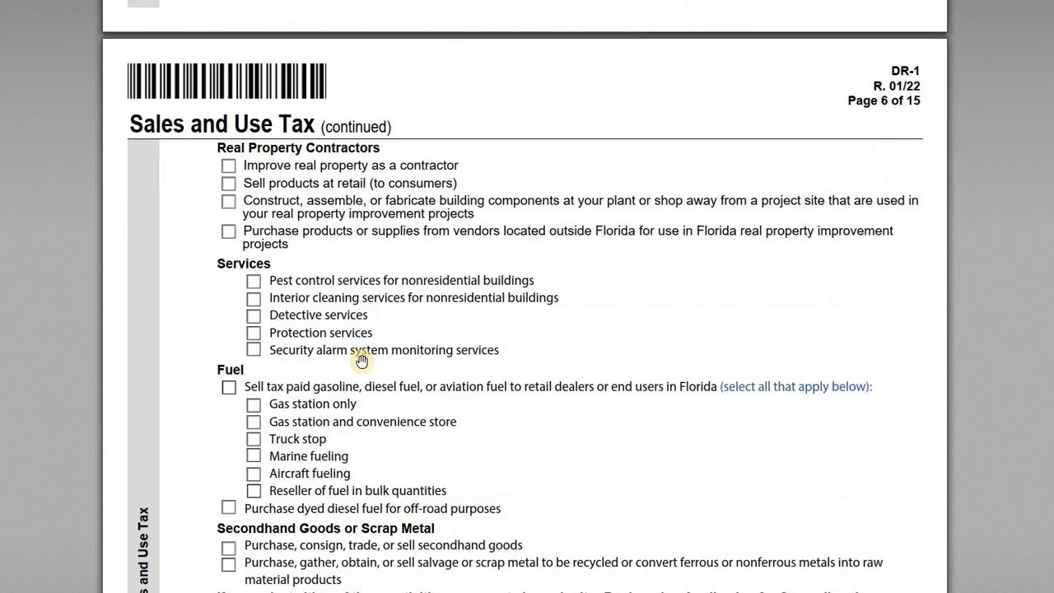
scroll(272, 256, "down", 1)
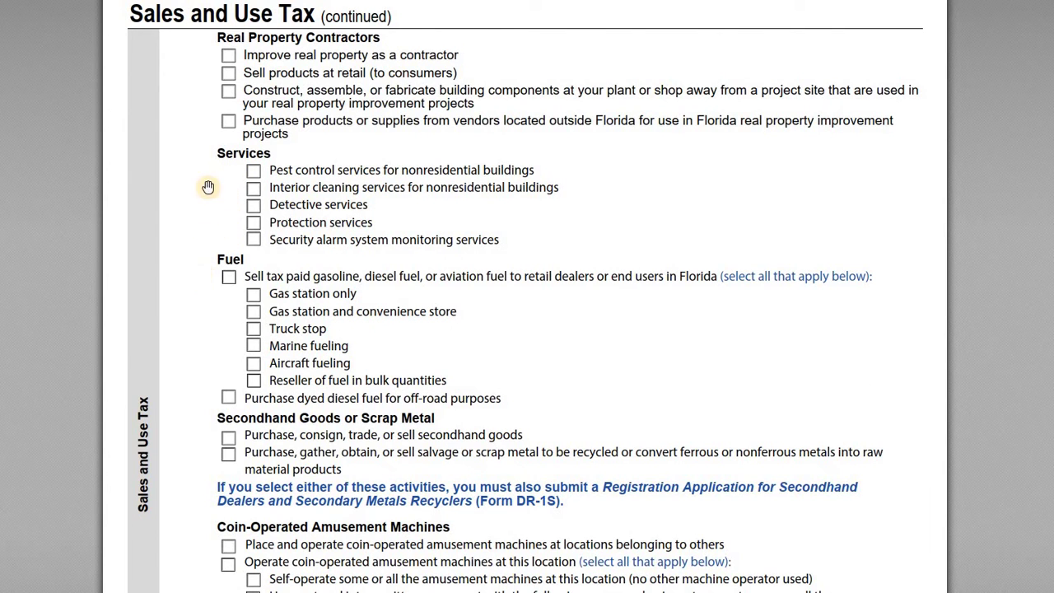
scroll(205, 149, "down", 3)
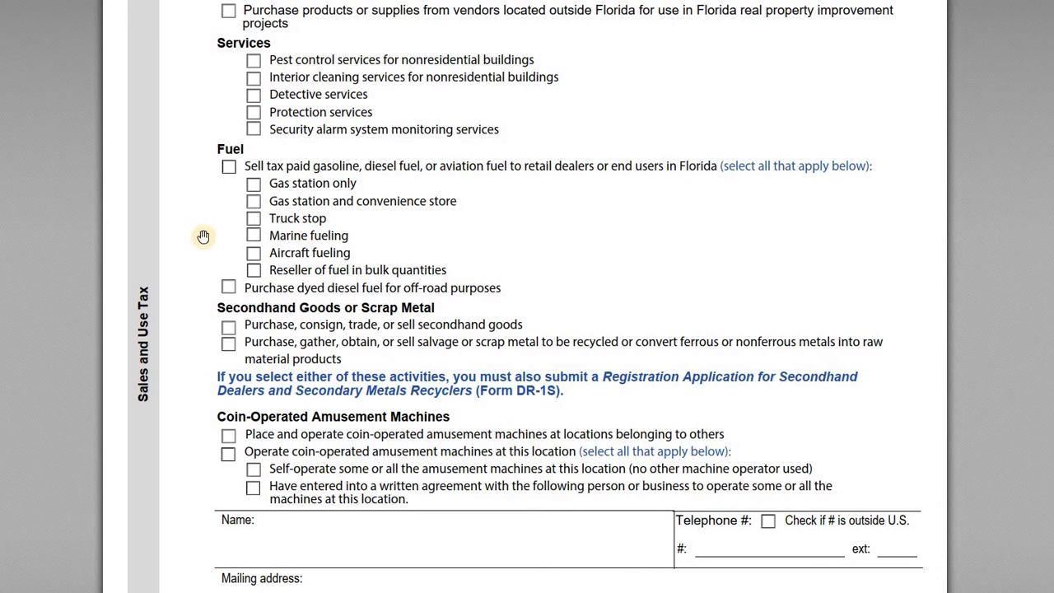
scroll(203, 263, "down", 2)
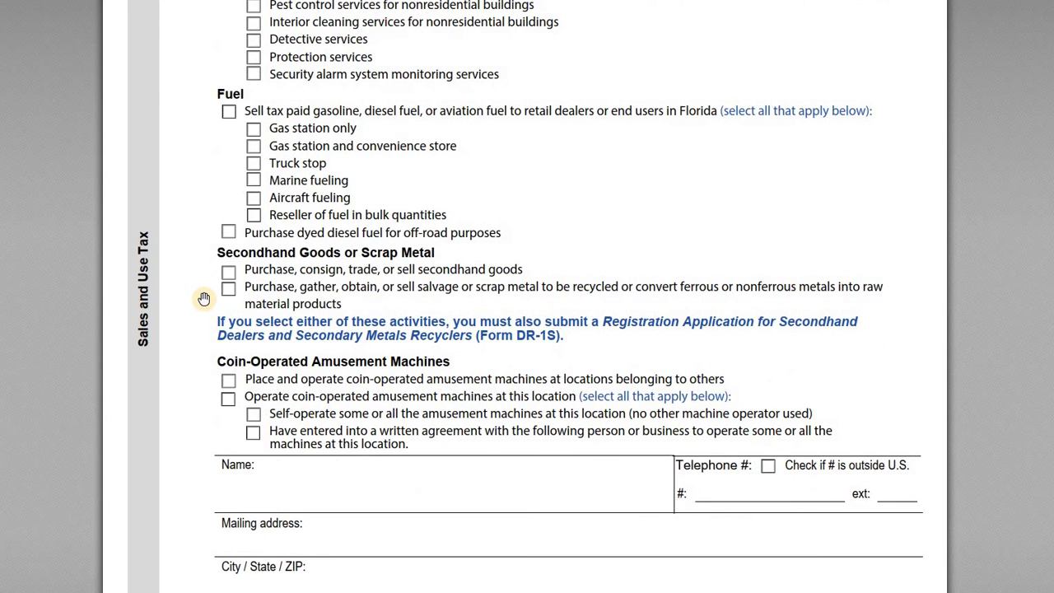
scroll(205, 299, "down", 3)
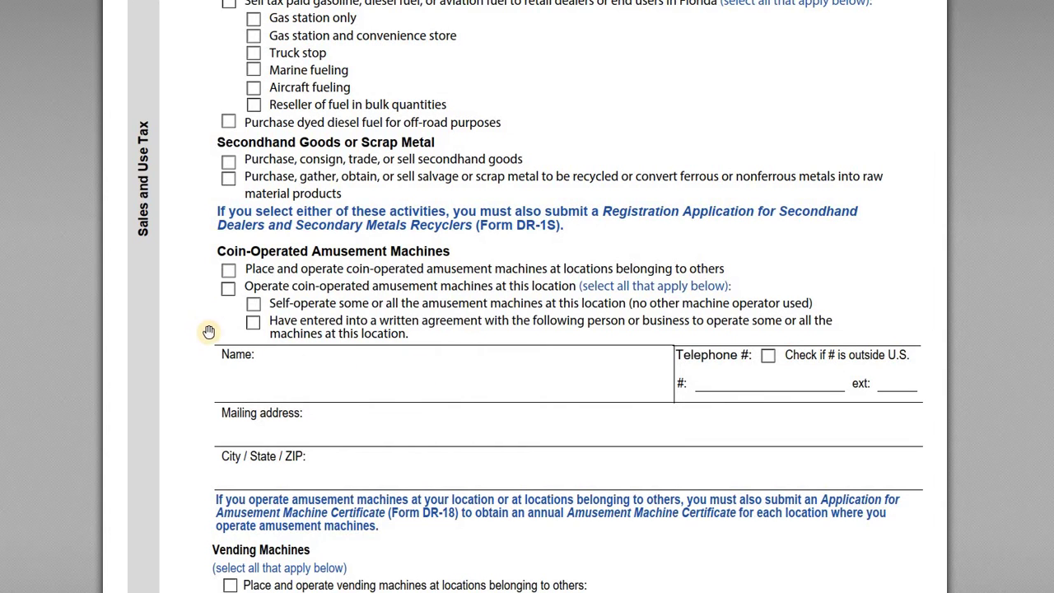
scroll(209, 331, "down", 6)
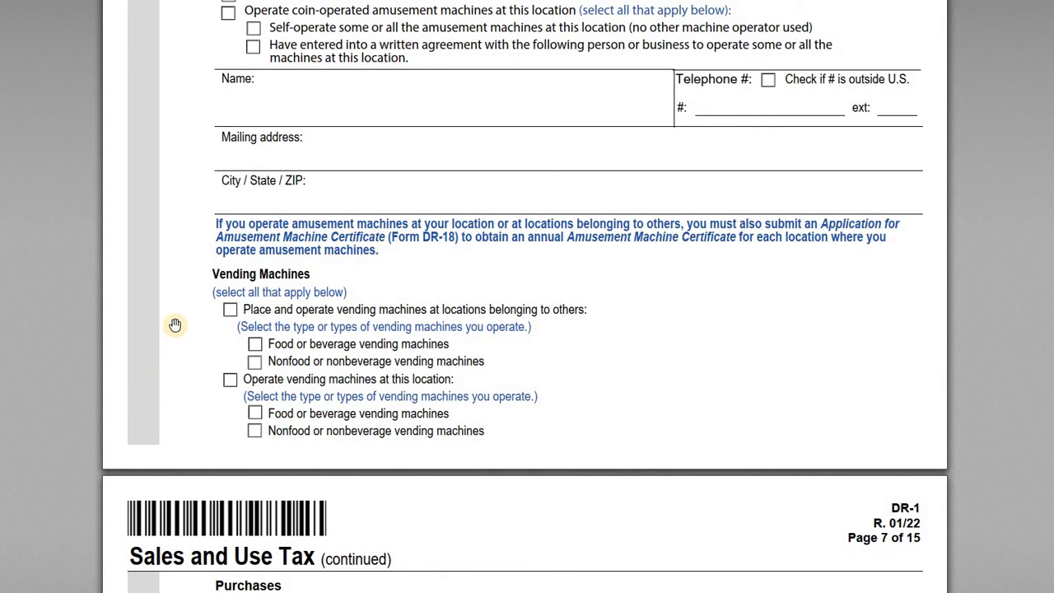
- Examine the Sales and Use Tax purchases options and questions 14 to 18 on prepaid wireless, solid waste, rental car and dry-cleaning taxes
scroll(175, 324, "down", 8)
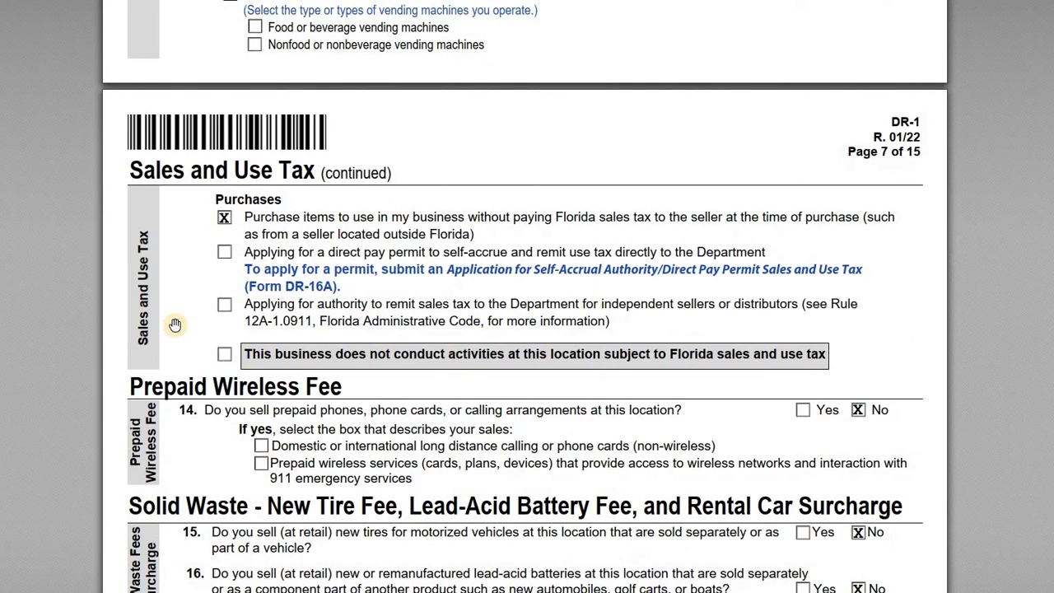
scroll(174, 324, "down", 1)
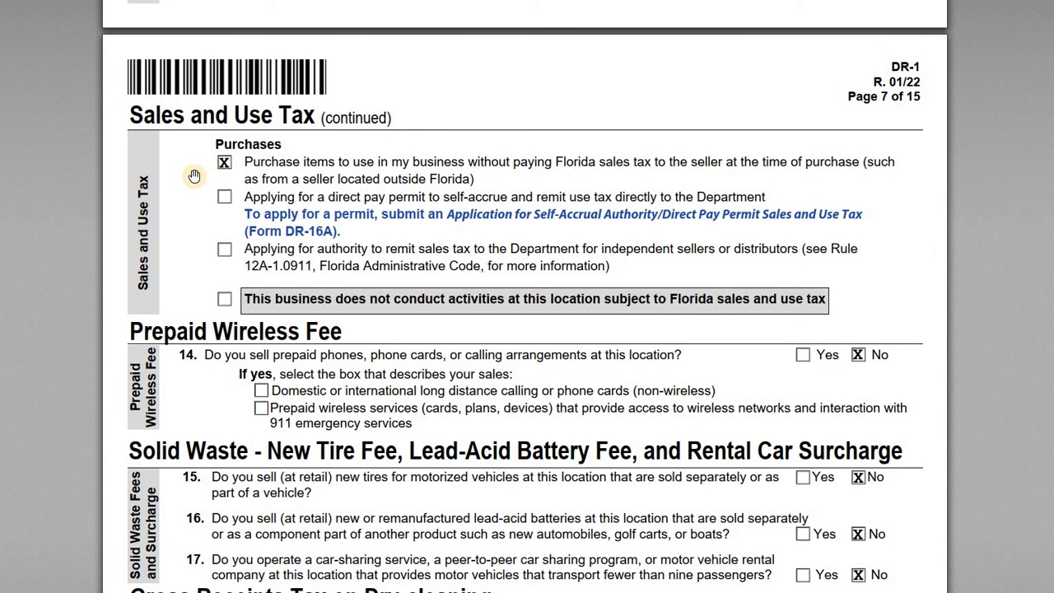
left_click_drag(199, 176, 199, 122)
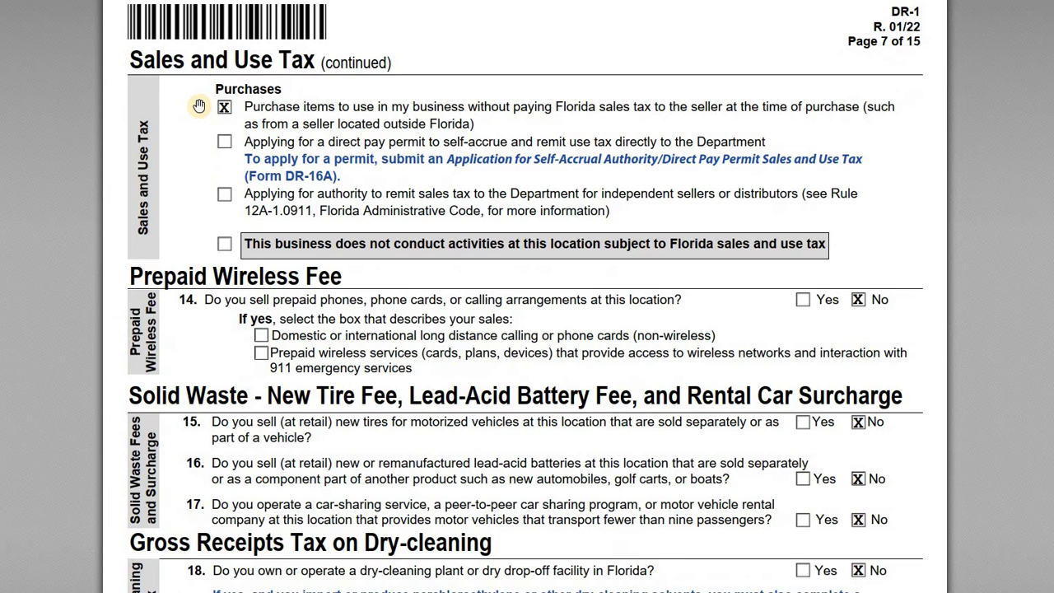
scroll(192, 170, "down", 2)
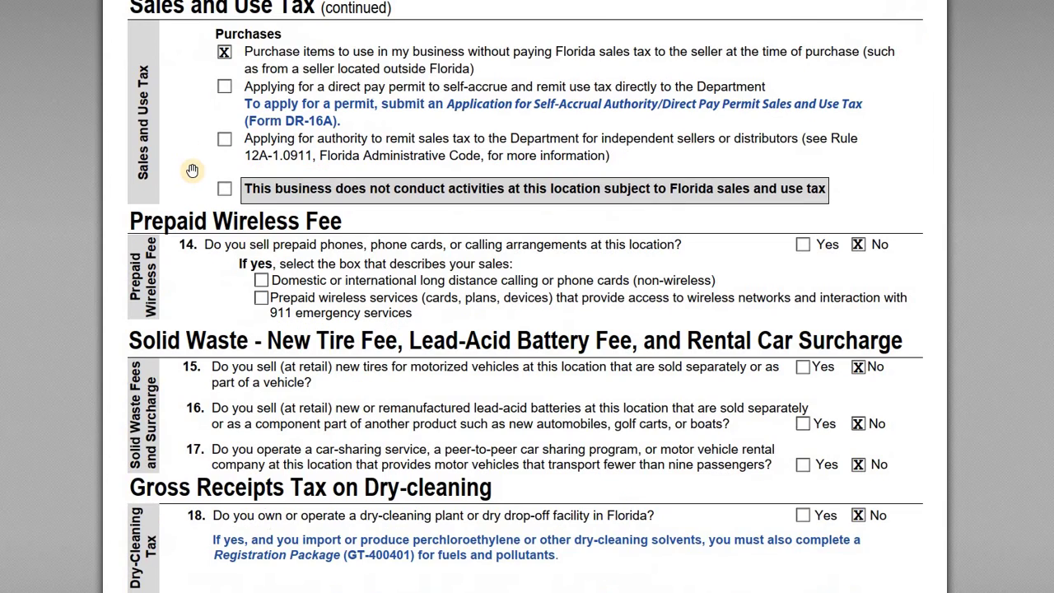
scroll(184, 212, "down", 3)
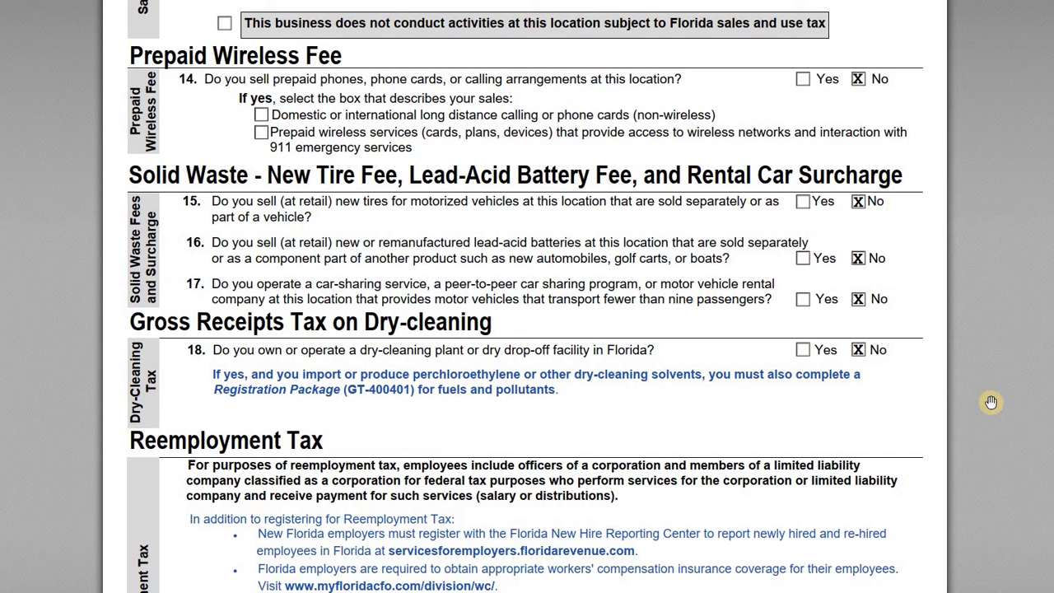
scroll(990, 407, "up", 1)
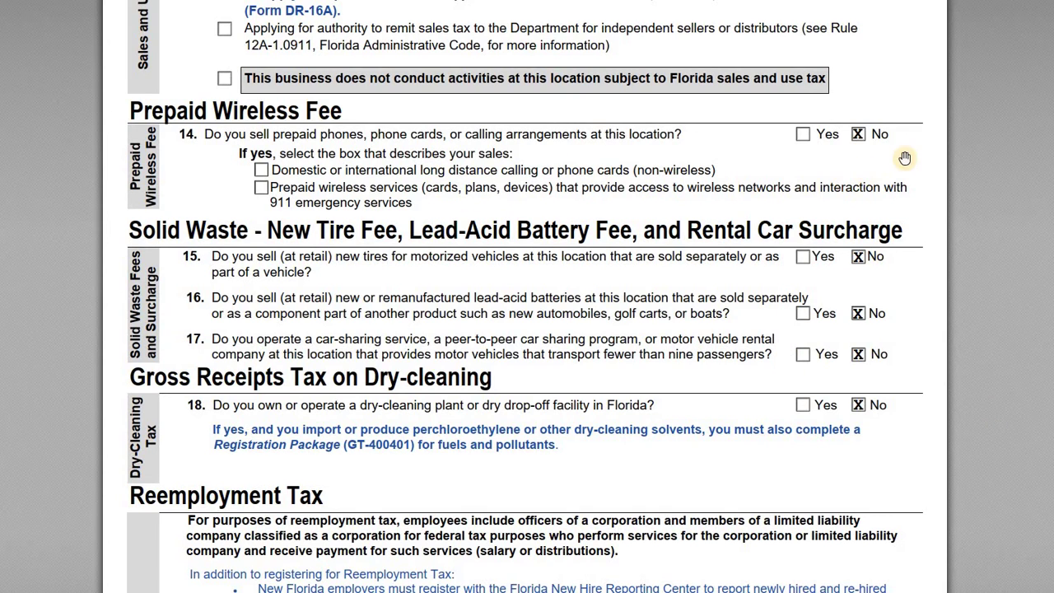
- Examine the answers to questions 15 to 18 and Reemployment Tax questions 19 and 20 on Florida employees and leased workers
scroll(938, 232, "down", 1)
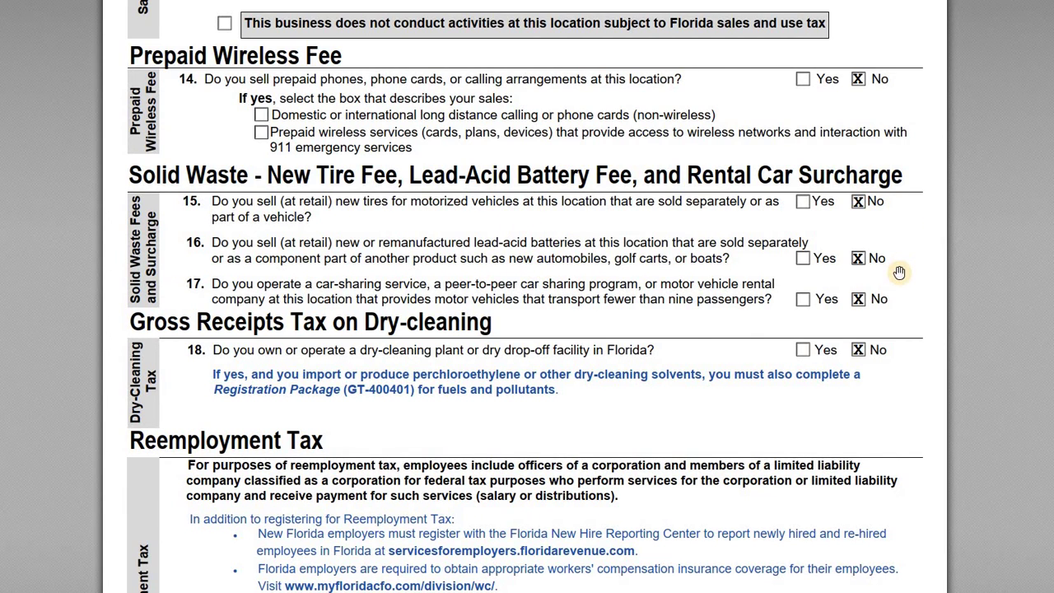
scroll(899, 272, "down", 3)
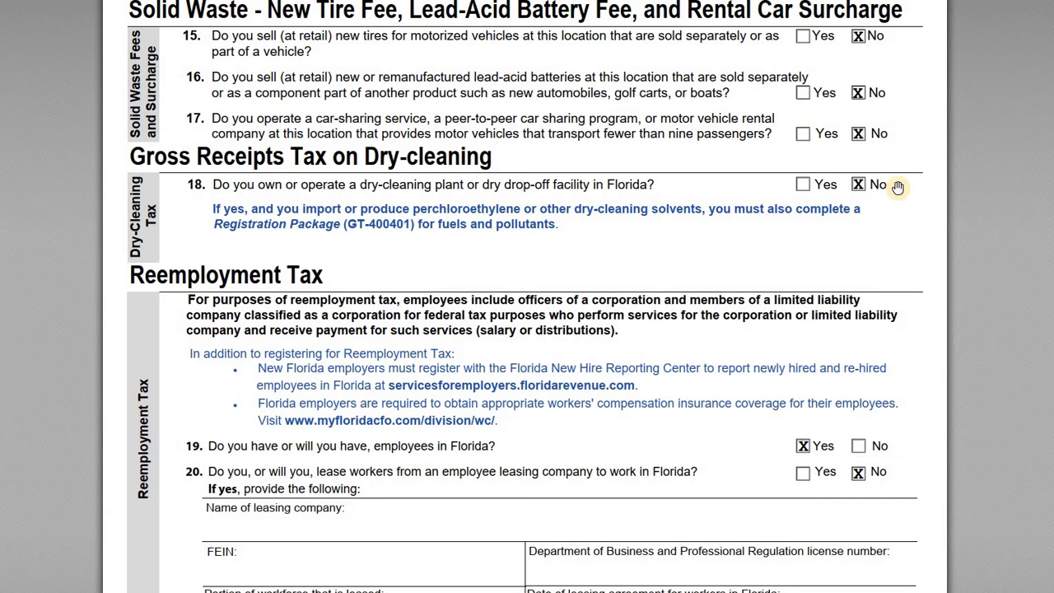
scroll(897, 187, "down", 3)
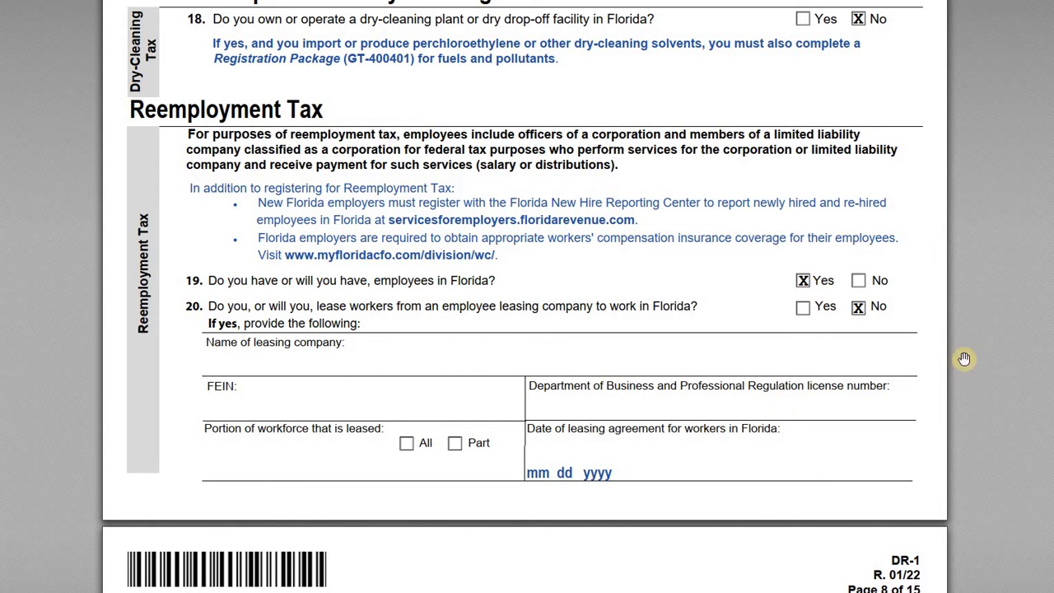
- Examine questions 21 to 24 on independent contractors, existing reemployment tax registration, first employee date and employment type
scroll(1005, 364, "down", 10)
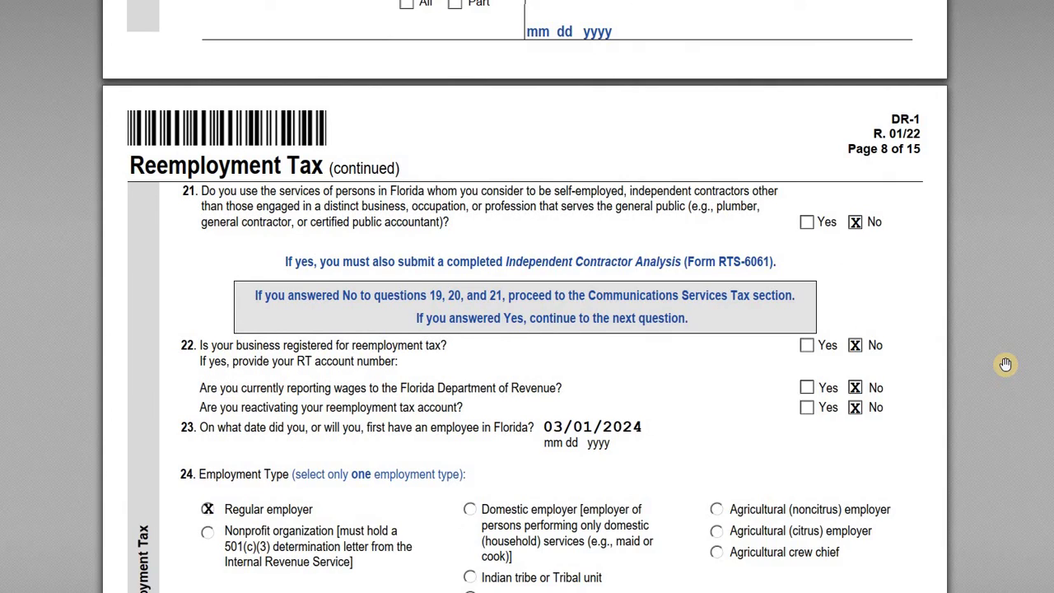
scroll(1005, 364, "down", 1)
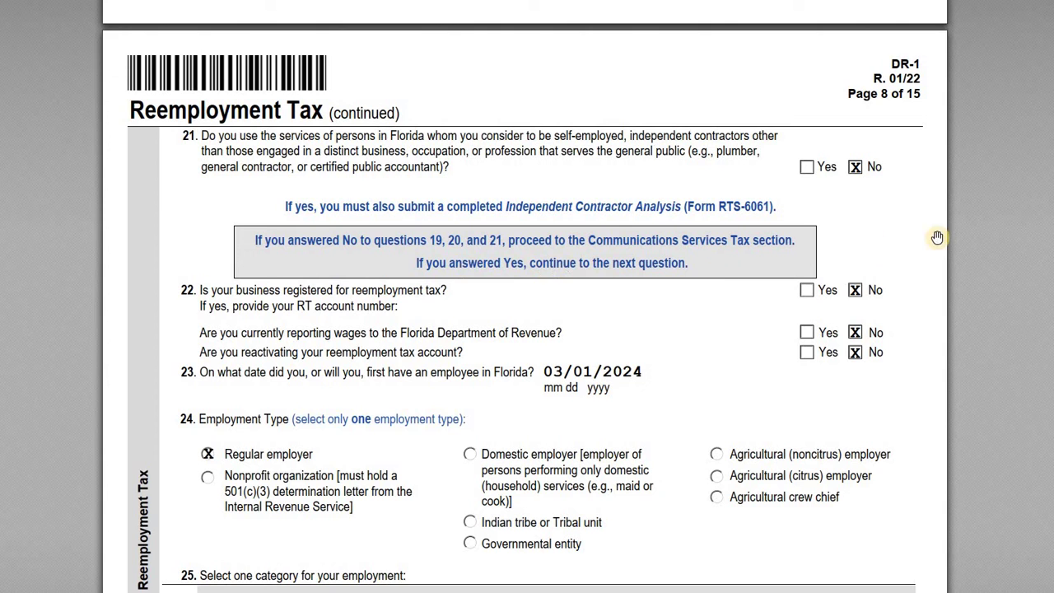
scroll(998, 377, "down", 1)
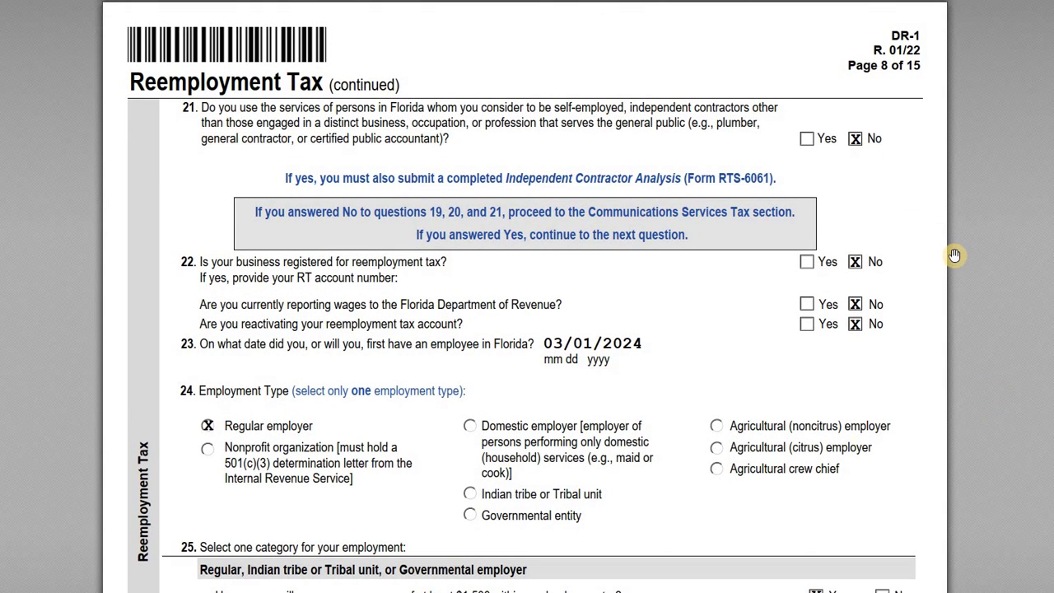
scroll(954, 255, "up", 5)
scroll(954, 255, "down", 4)
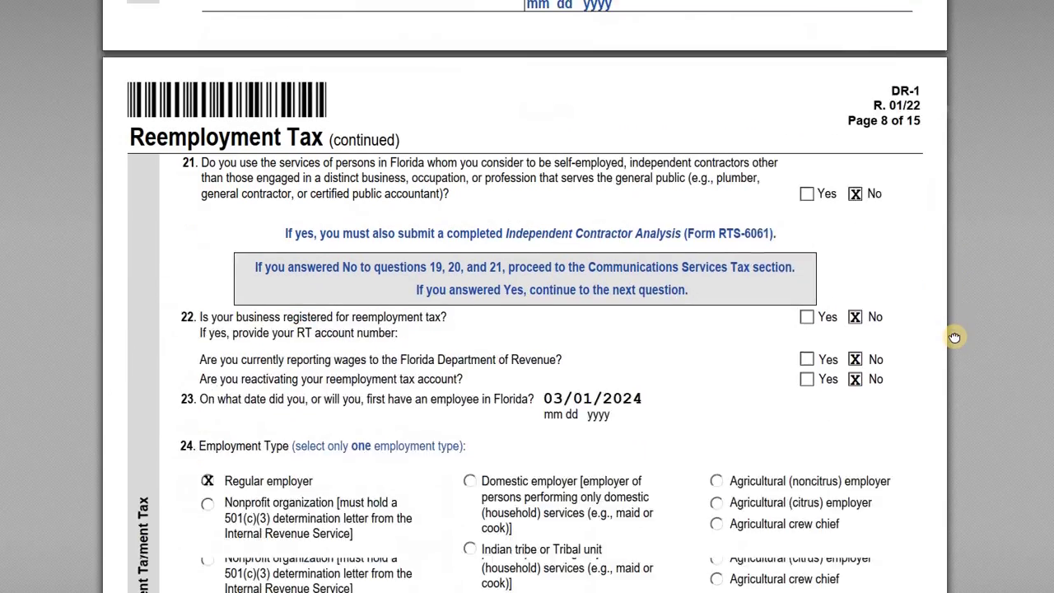
scroll(954, 337, "down", 4)
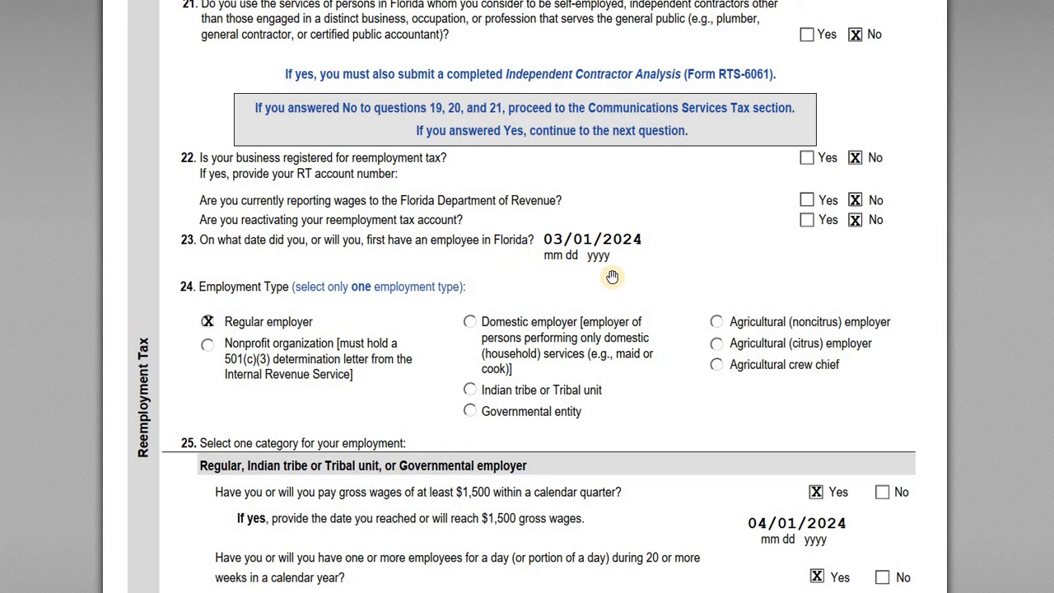
scroll(643, 270, "down", 1)
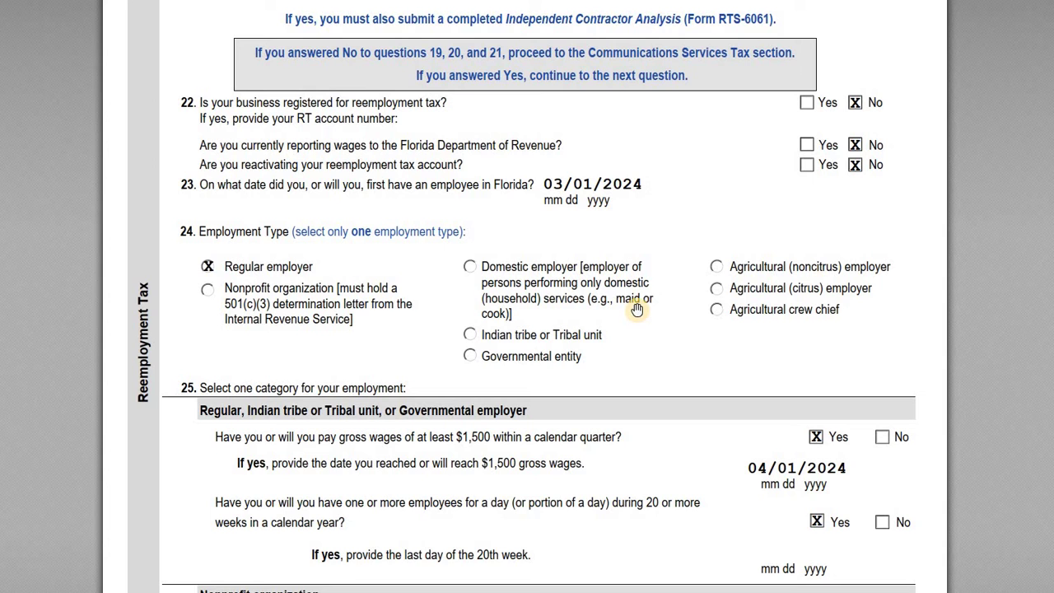
- Examine the question 25 employment categories for regular, nonprofit, domestic and agricultural employers
scroll(659, 349, "down", 3)
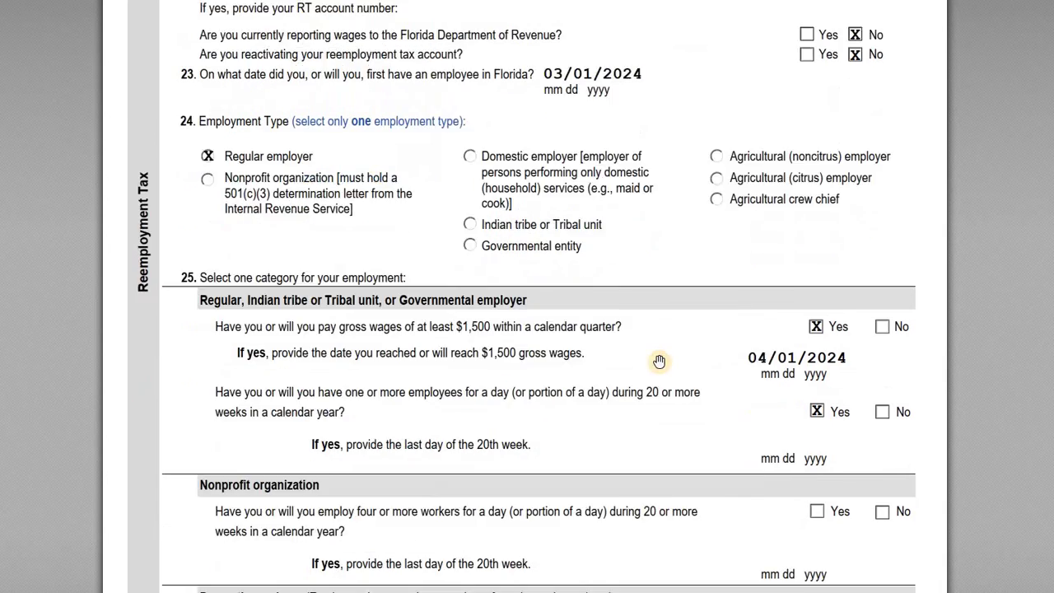
scroll(218, 150, "down", 1)
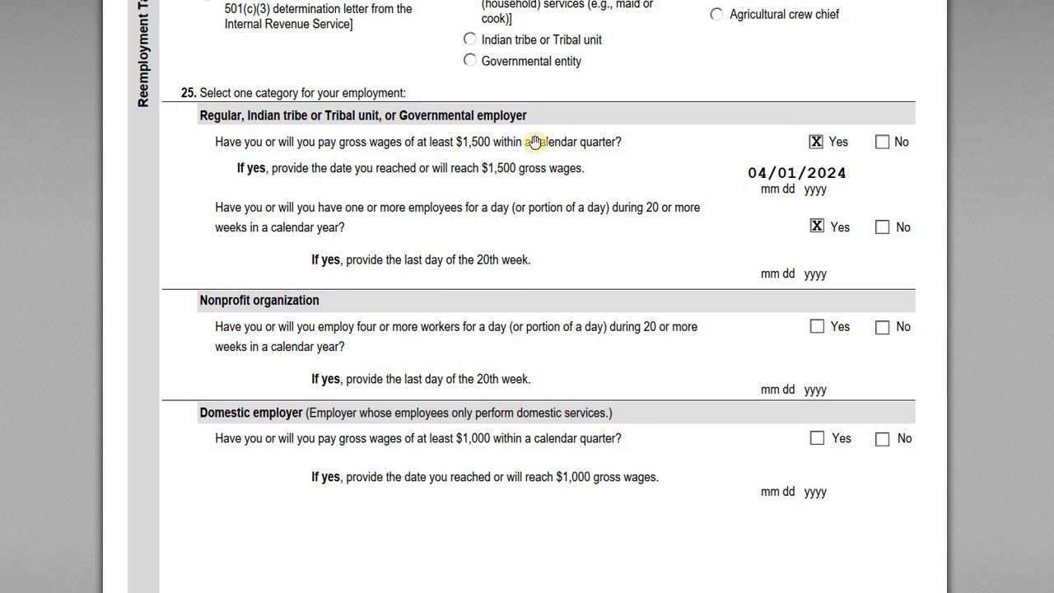
scroll(260, 171, "down", 1)
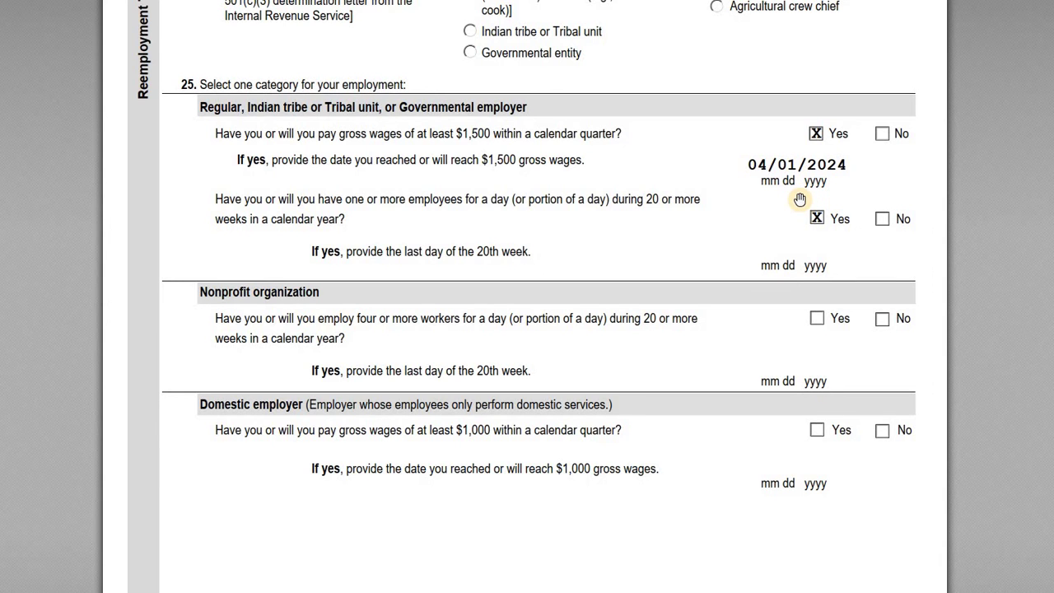
scroll(799, 199, "down", 2)
scroll(799, 199, "down", 2)
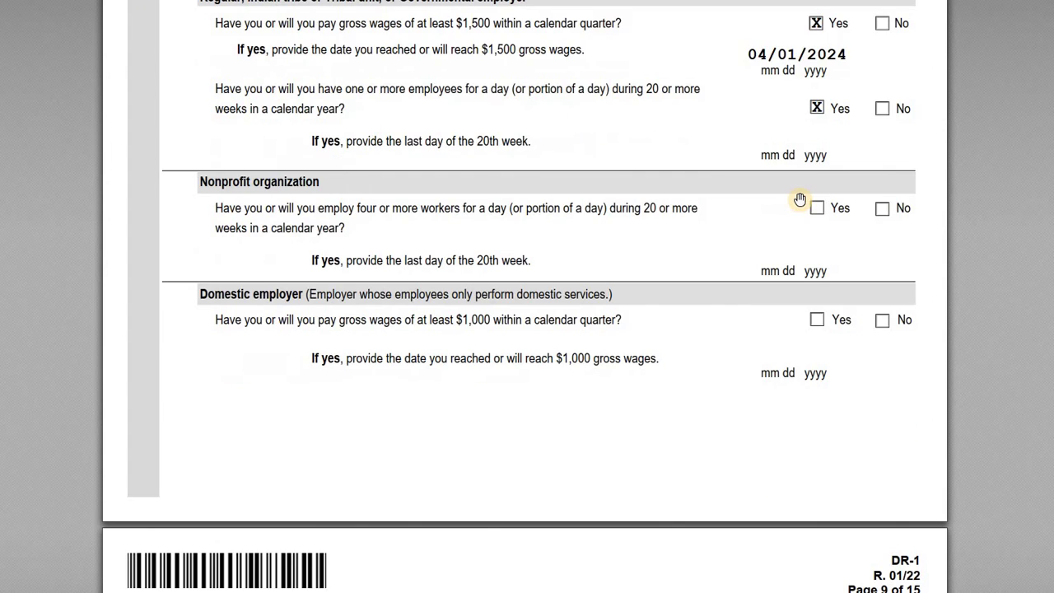
scroll(799, 199, "up", 5)
scroll(799, 199, "down", 5)
scroll(799, 200, "down", 2)
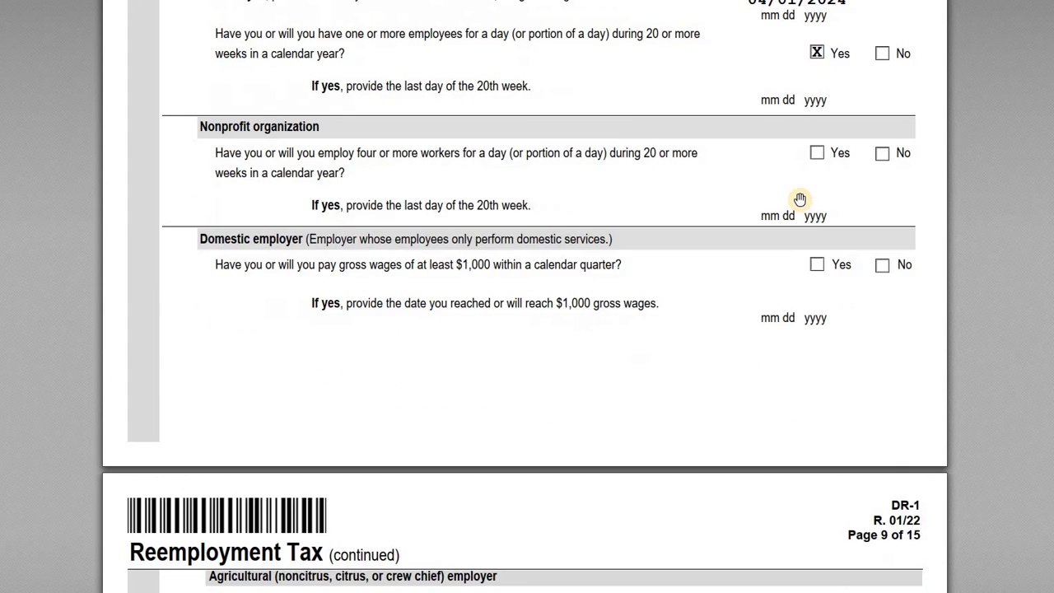
scroll(800, 200, "down", 2)
scroll(388, 159, "down", 2)
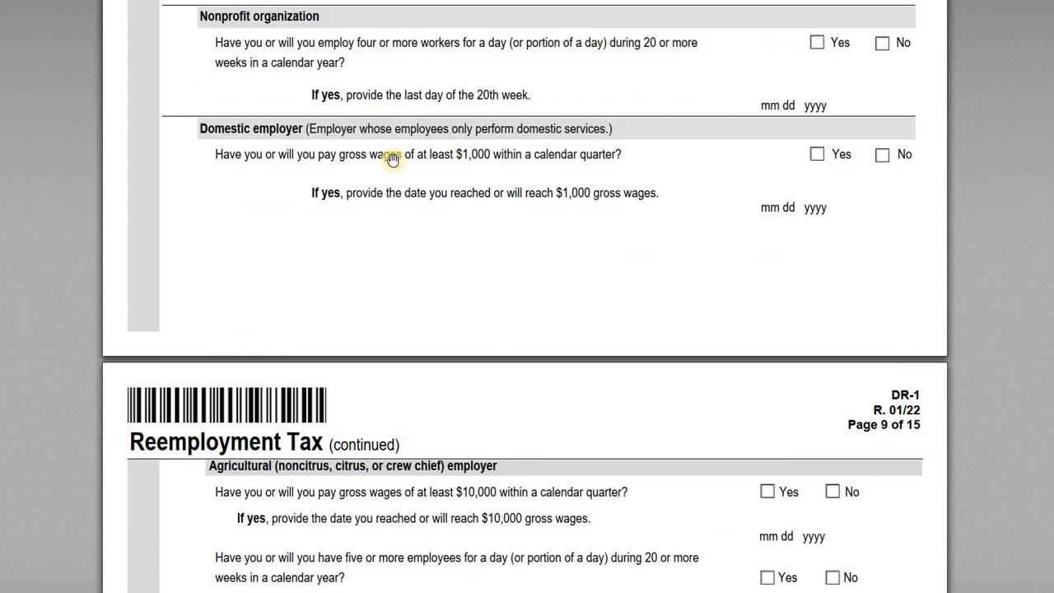
scroll(377, 206, "down", 10)
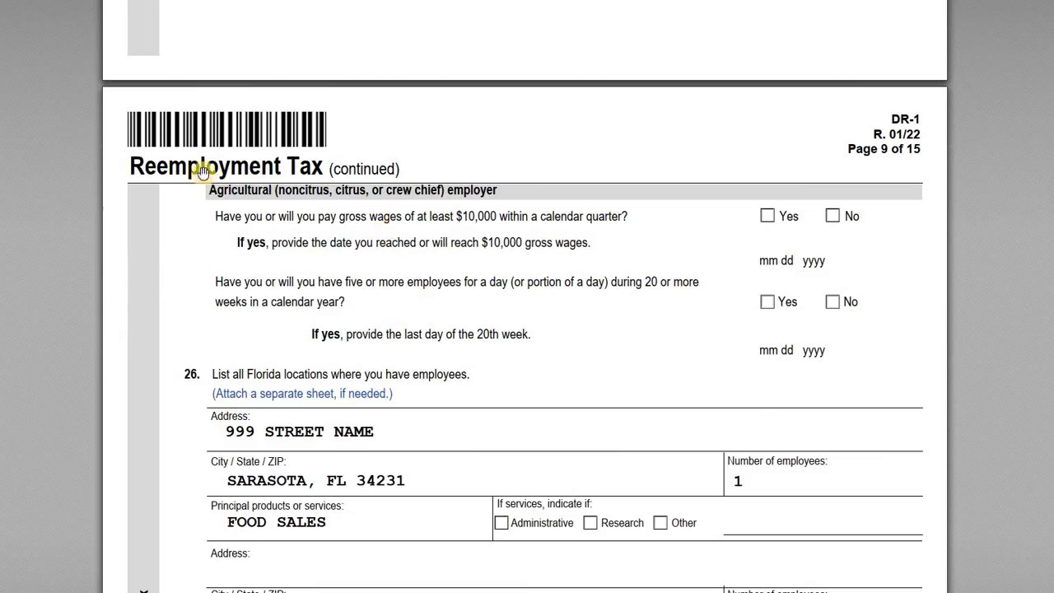
scroll(271, 169, "down", 2)
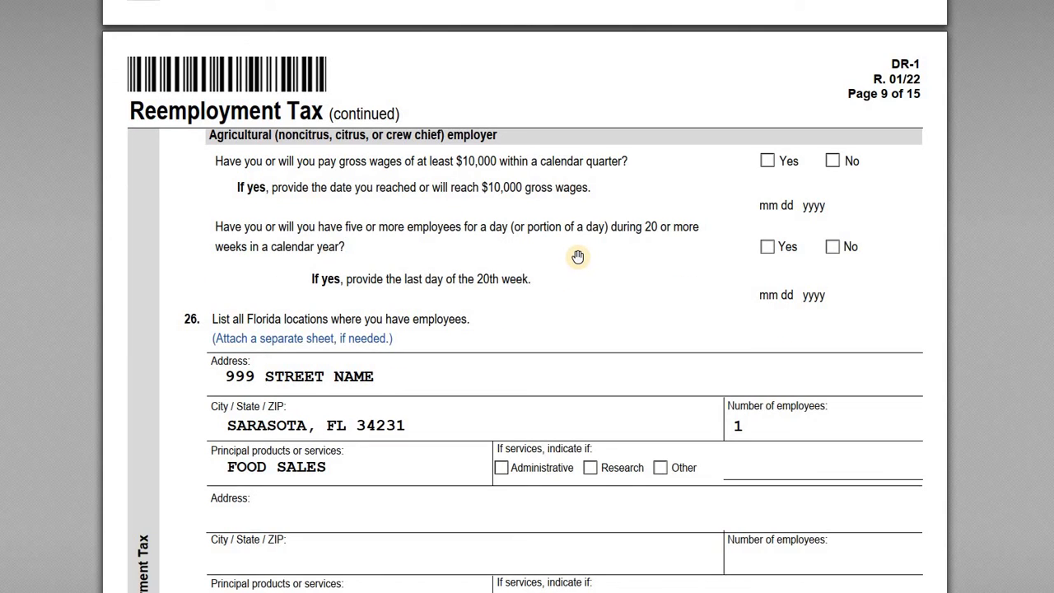
- Review question 26 on Florida locations with employees, including the address, number of employees and principal products fields
scroll(317, 264, "down", 2)
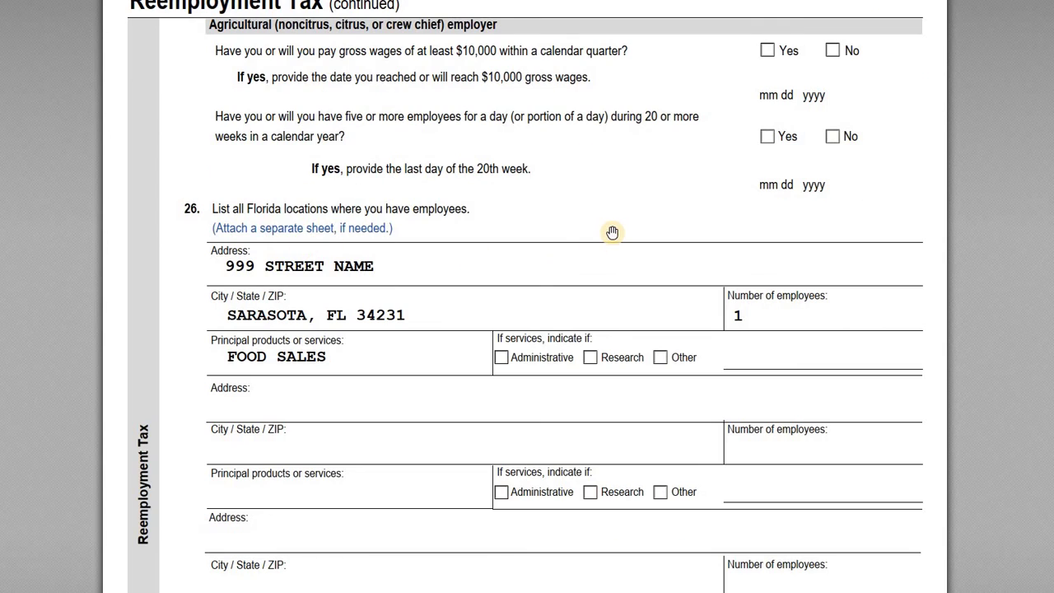
scroll(612, 236, "down", 2)
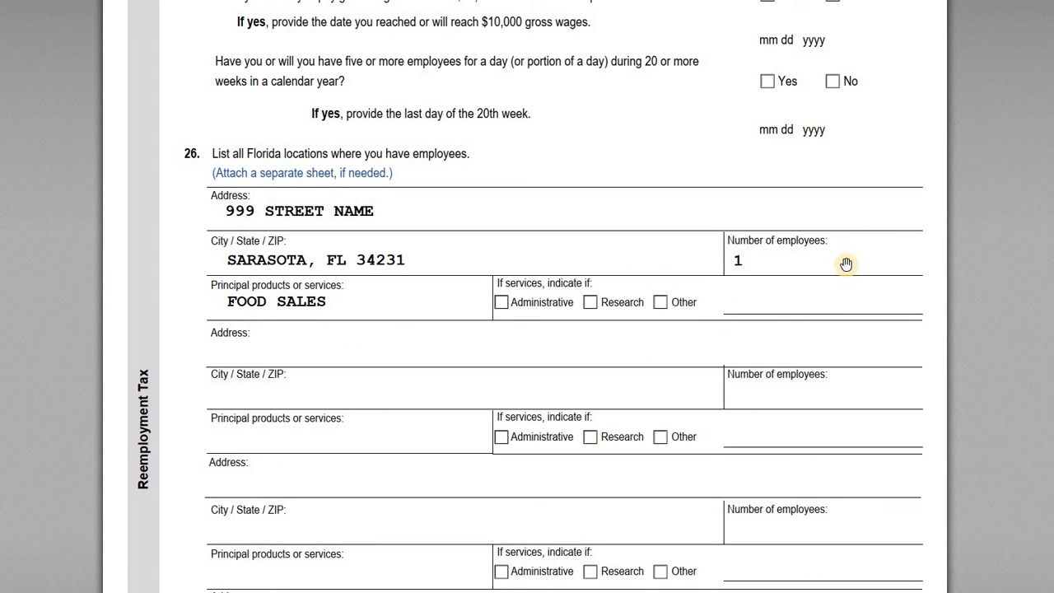
scroll(848, 264, "down", 10)
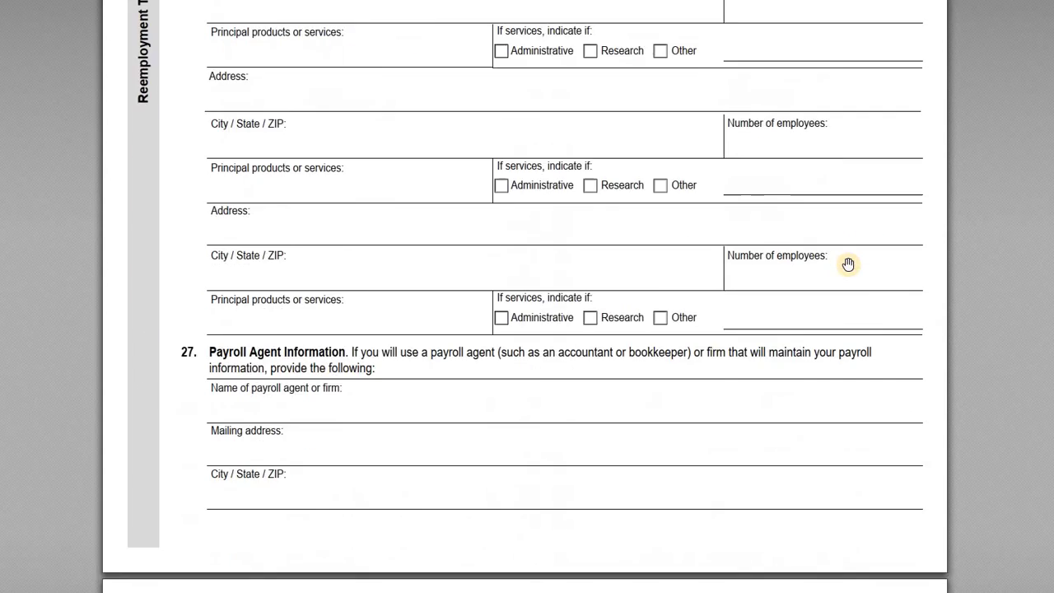
scroll(848, 263, "up", 4)
scroll(848, 263, "up", 1)
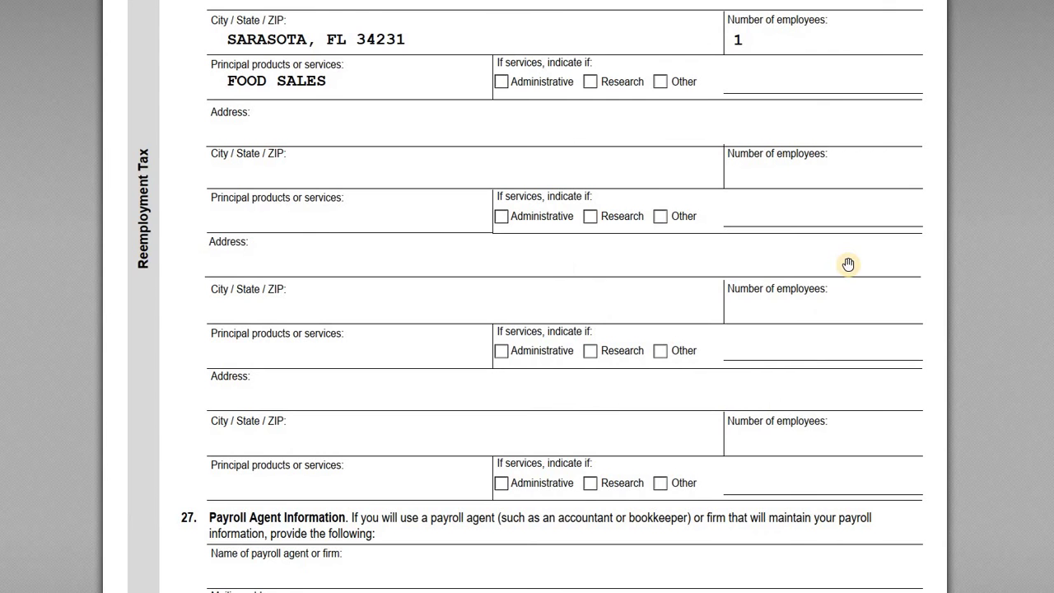
- Examine question 27 on payroll agent information and question 28 on mailing addresses for reemployment tax correspondence
scroll(848, 263, "down", 3)
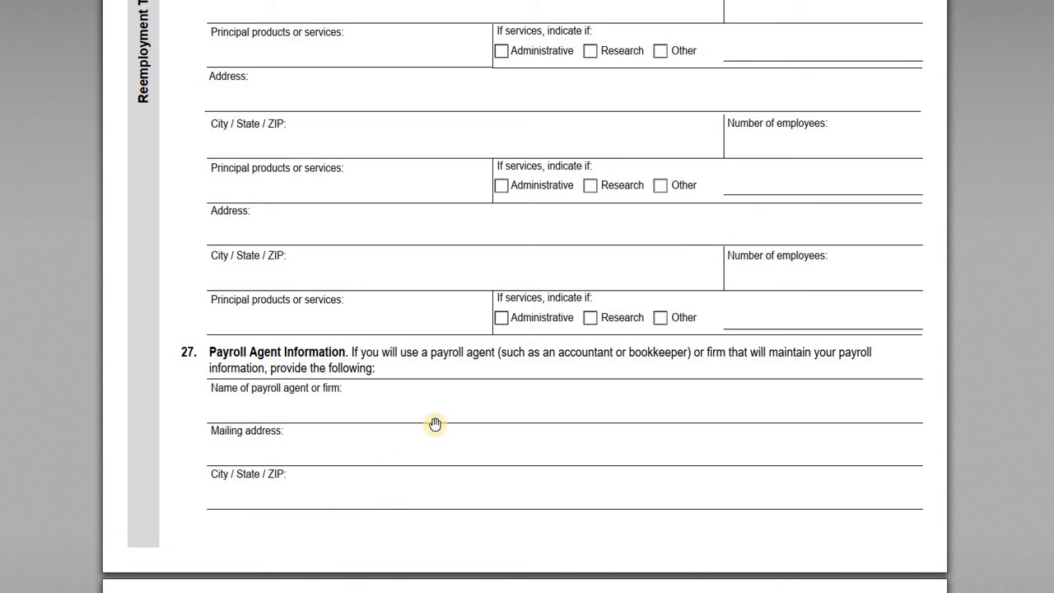
scroll(576, 452, "down", 3)
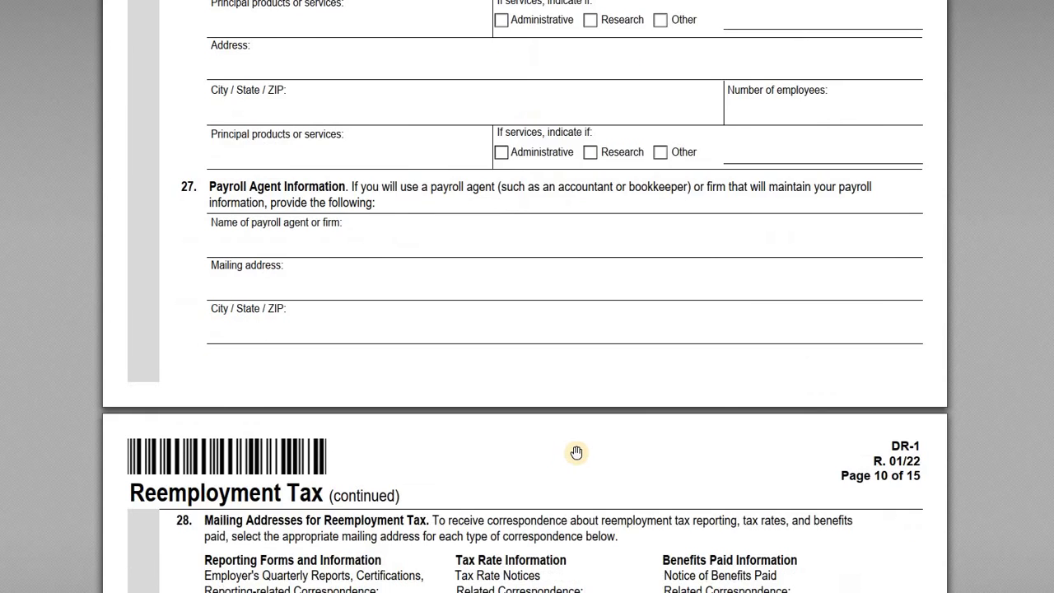
scroll(576, 452, "down", 3)
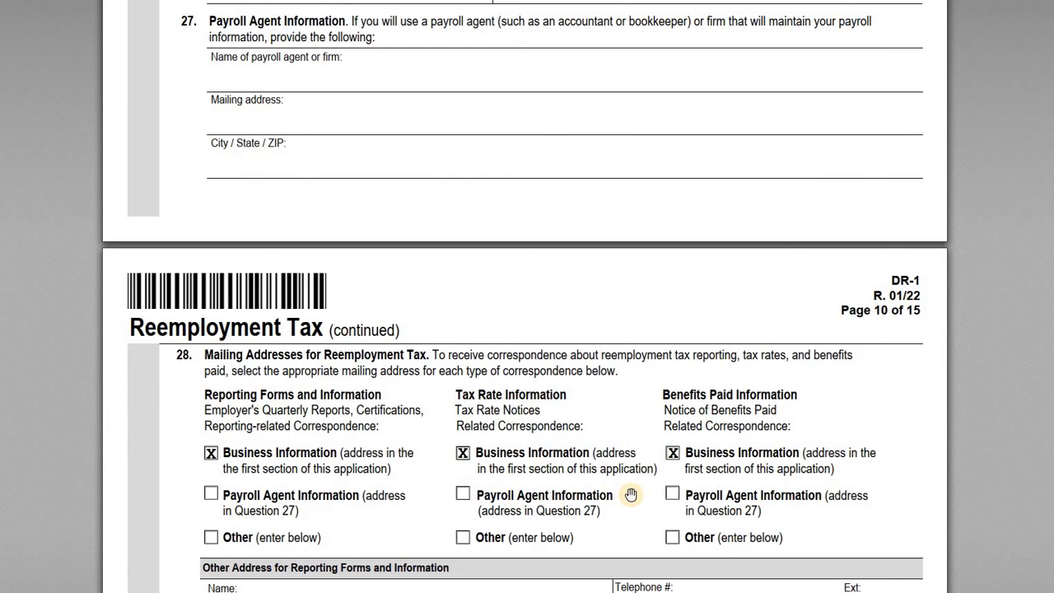
scroll(631, 494, "down", 4)
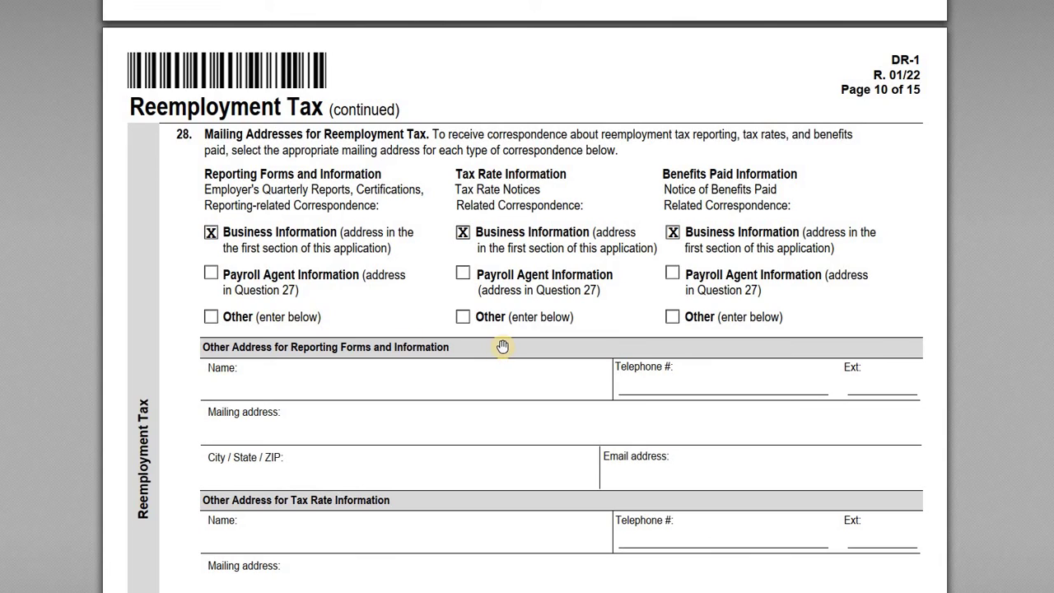
- Read through the Communications Services Tax questions 29 to 33 on services sold, direct pay permit and taxing jurisdiction methods
scroll(502, 349, "down", 8)
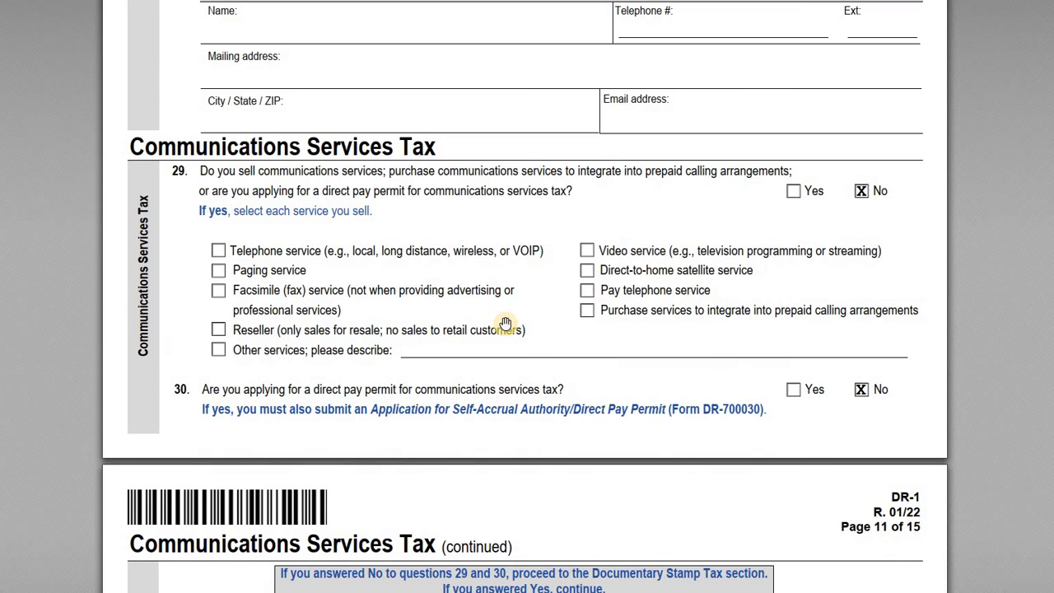
scroll(504, 324, "down", 3)
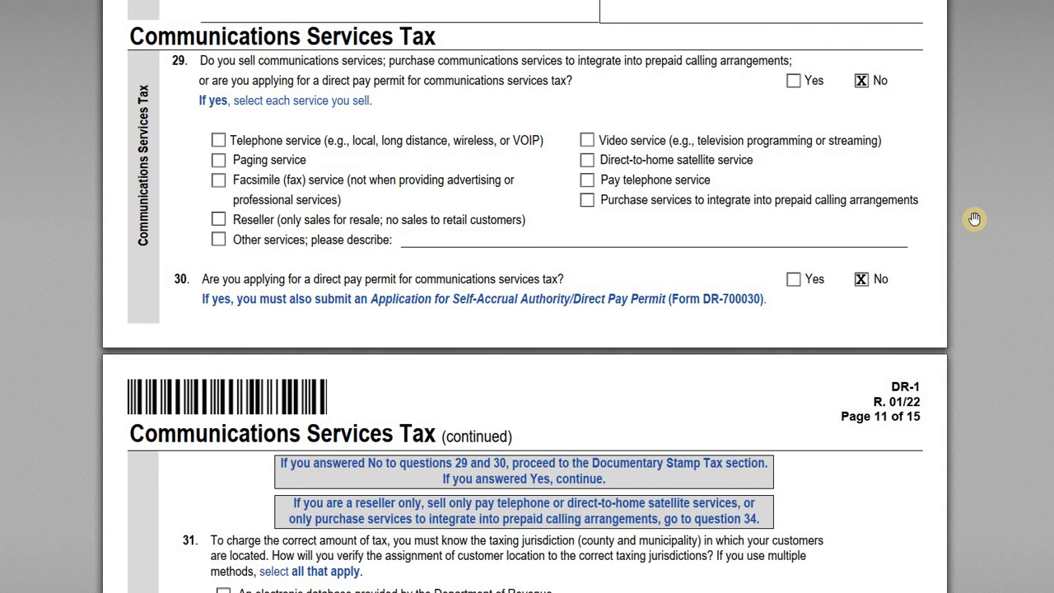
scroll(974, 218, "down", 1)
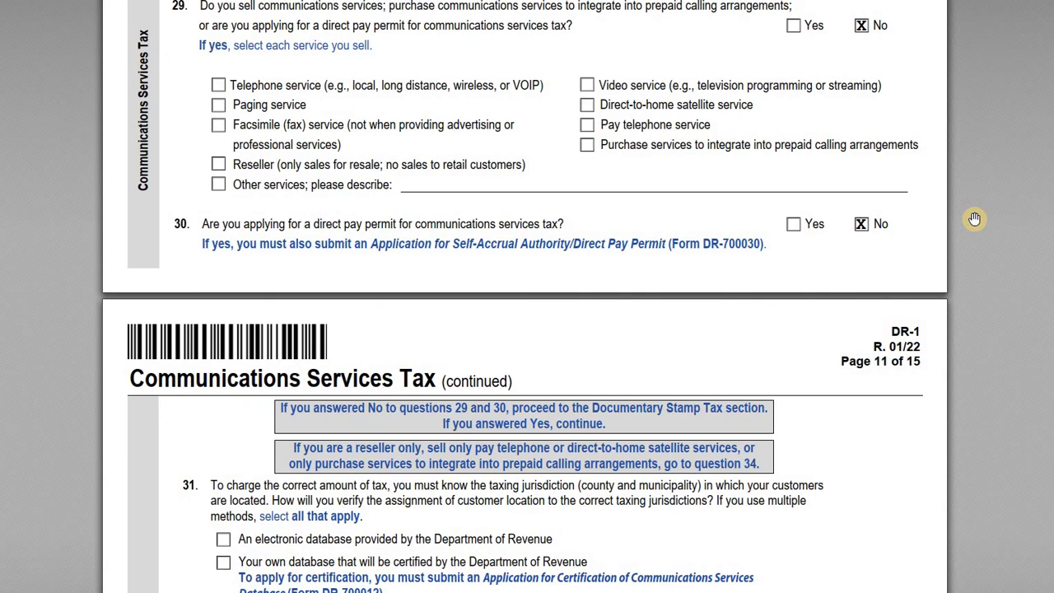
scroll(905, 181, "down", 1)
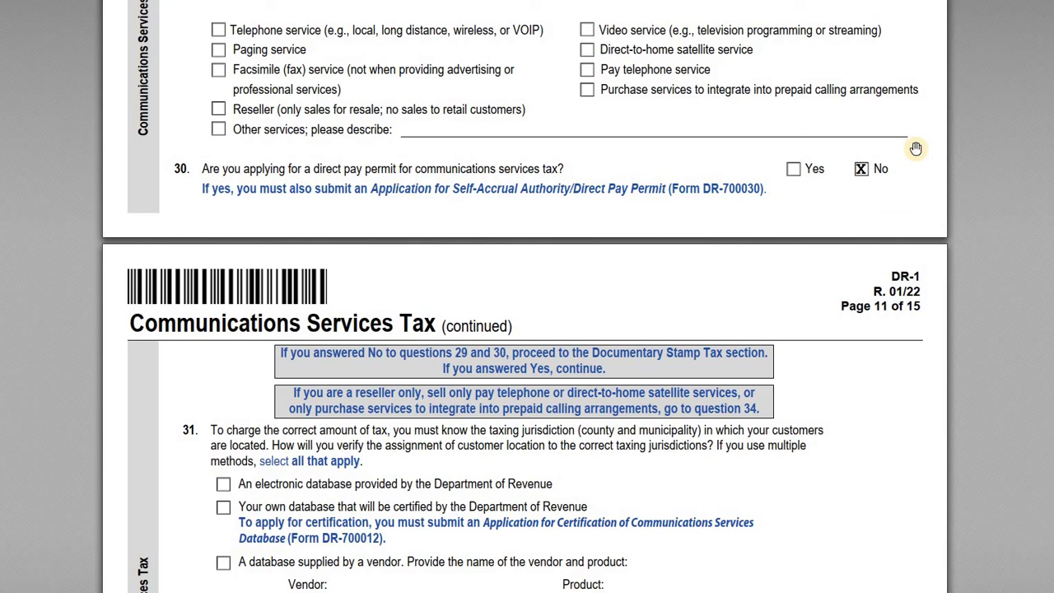
scroll(915, 155, "down", 6)
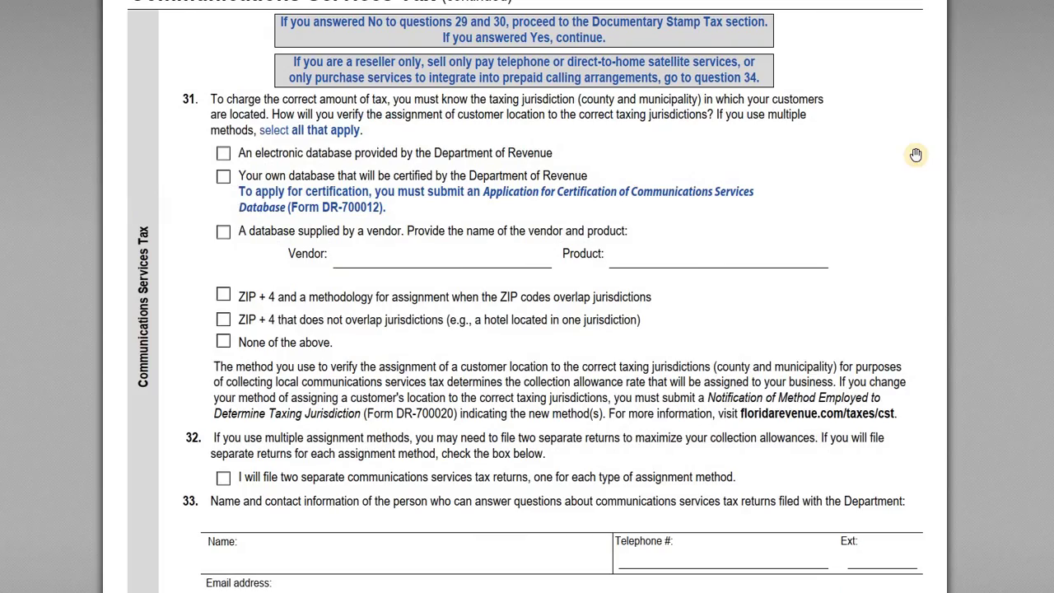
- Examine questions 34 to 37 on documentary stamp tax, gross receipts tax on electrical power and gas, and severance taxes
scroll(916, 163, "down", 7)
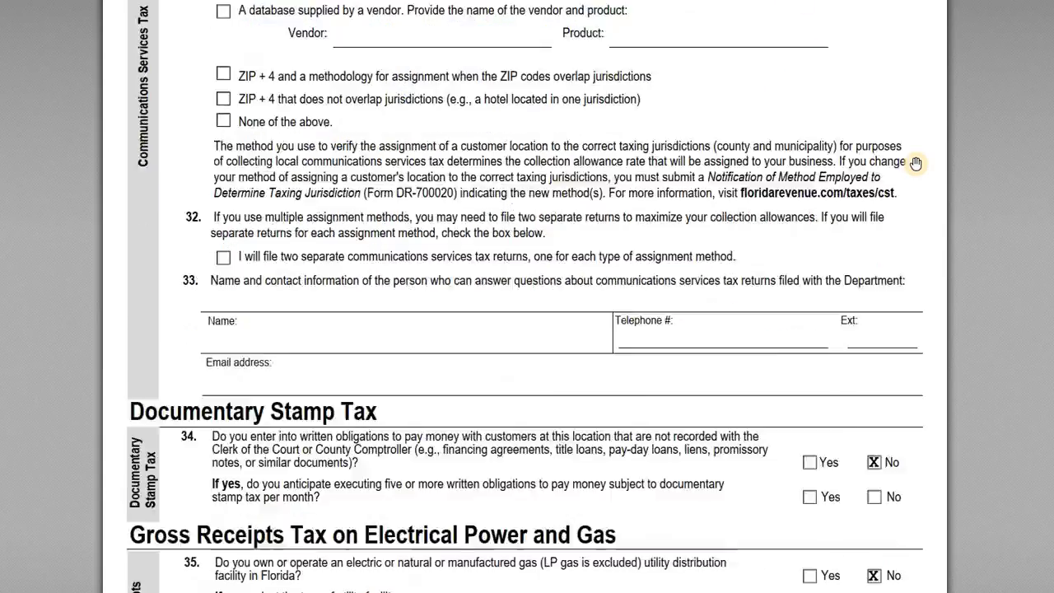
scroll(740, 226, "down", 1)
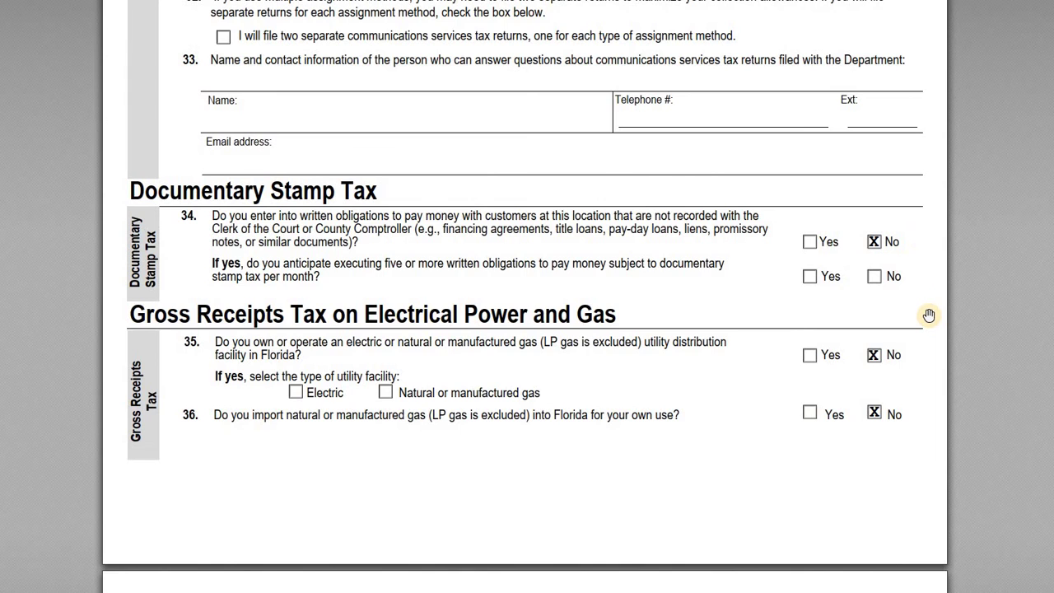
scroll(929, 315, "down", 3)
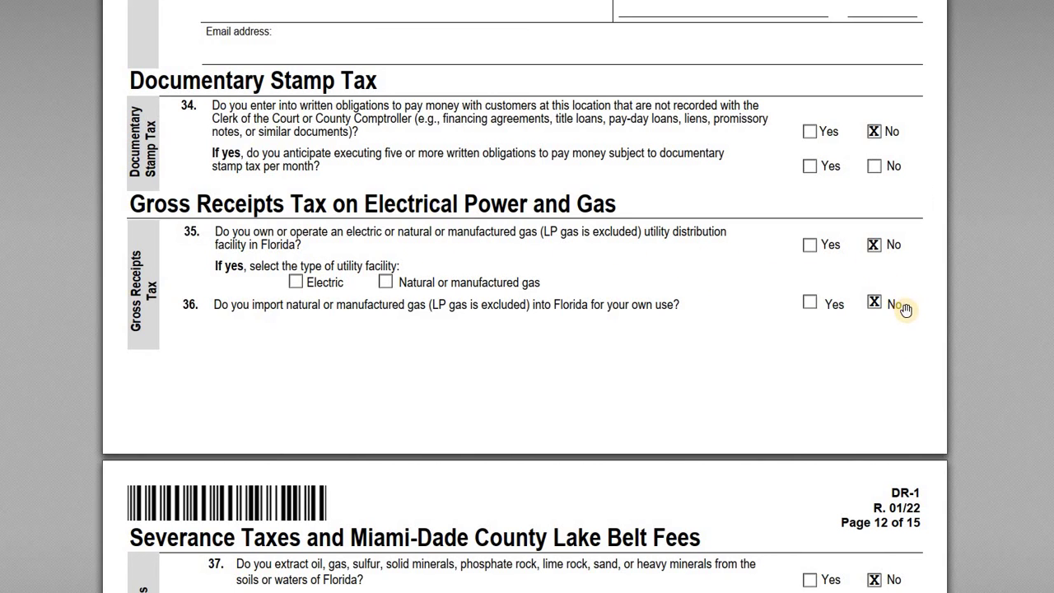
scroll(906, 308, "down", 5)
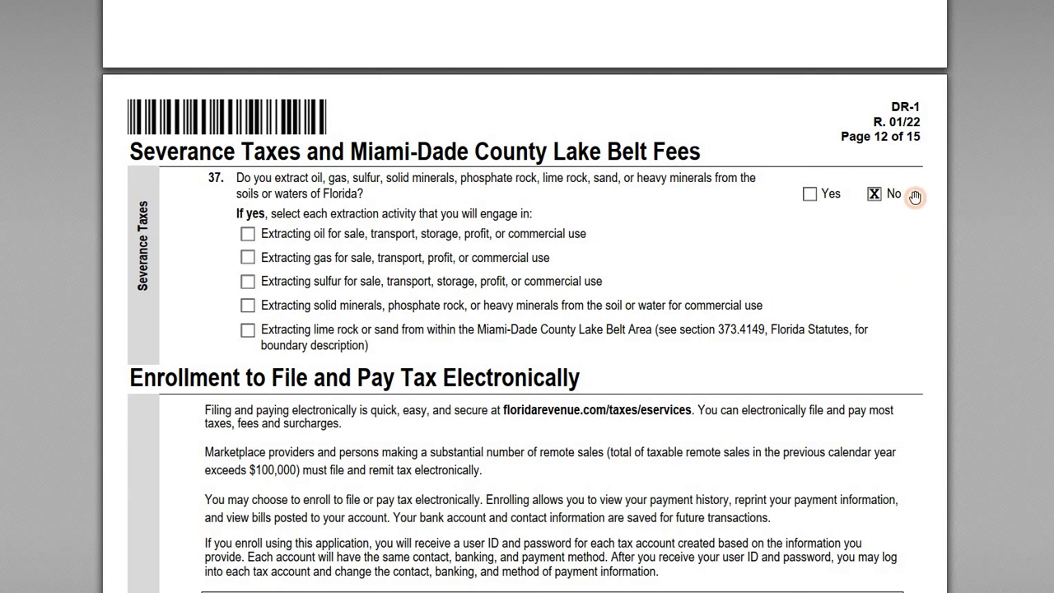
- Read through electronic enrollment questions 38 to 40 on filing and paying choice, payment method and contact person for electronic payments
scroll(914, 197, "down", 1)
scroll(944, 319, "down", 5)
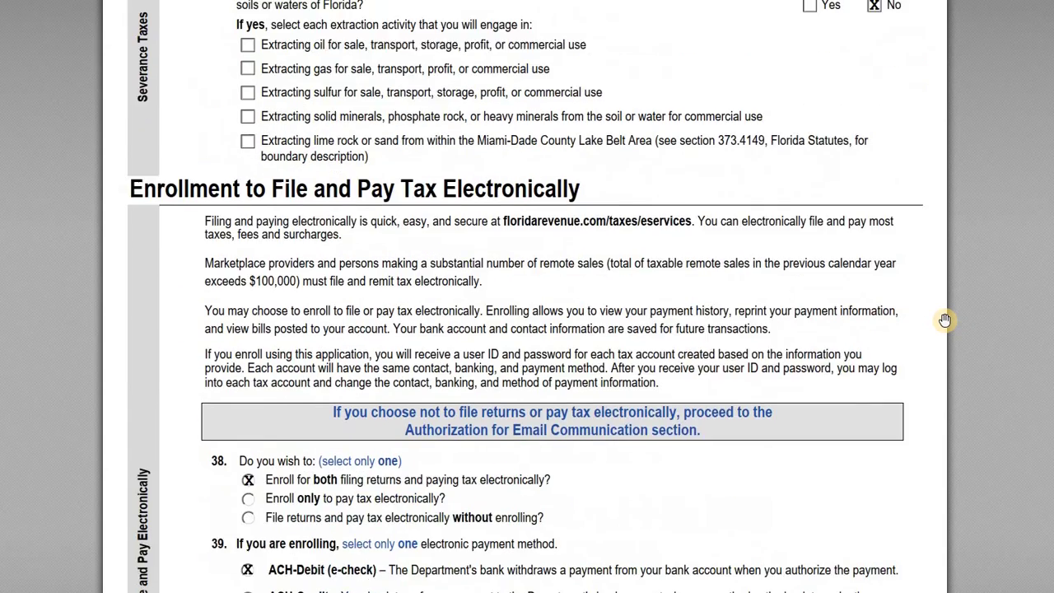
scroll(951, 347, "down", 1)
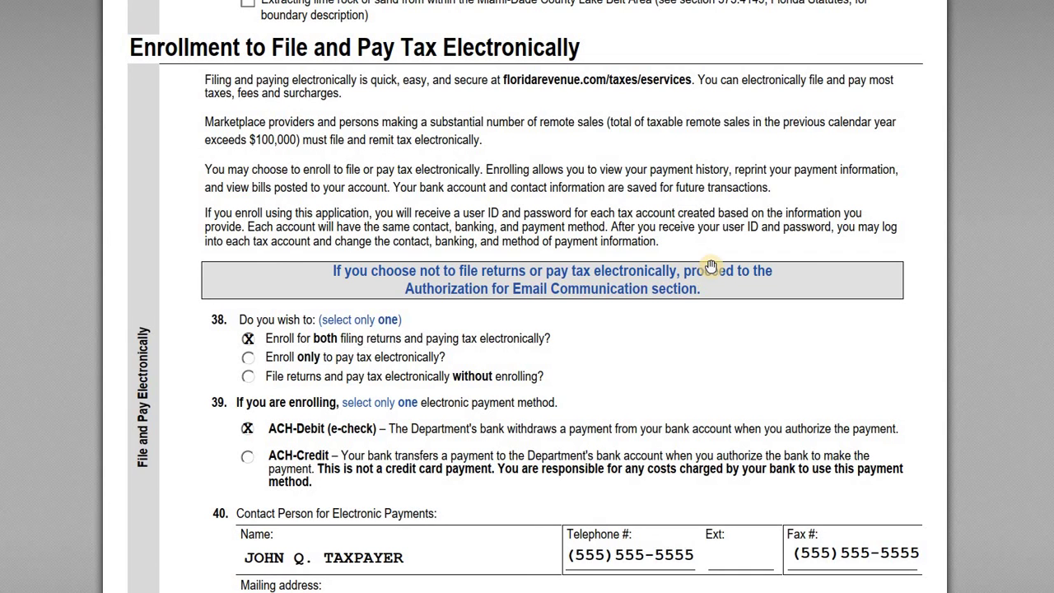
scroll(710, 265, "down", 3)
scroll(447, 172, "down", 3)
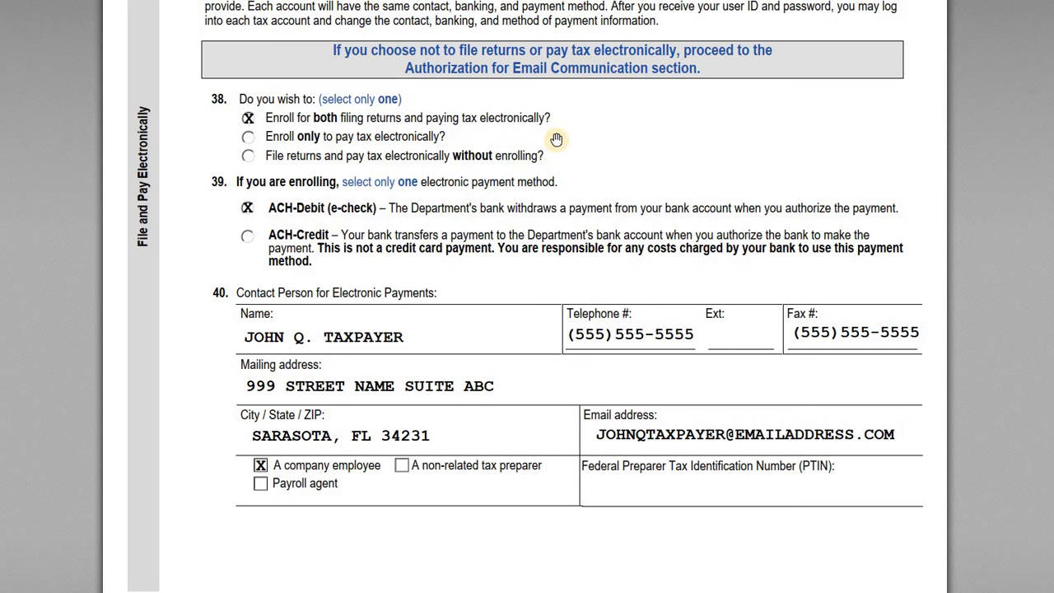
scroll(599, 276, "down", 1)
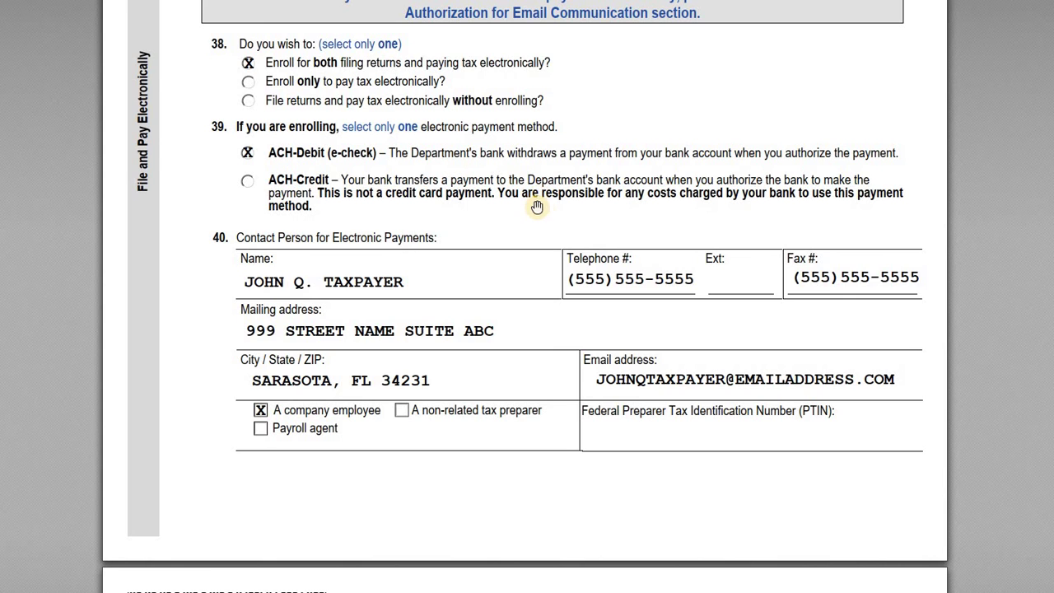
scroll(563, 256, "down", 3)
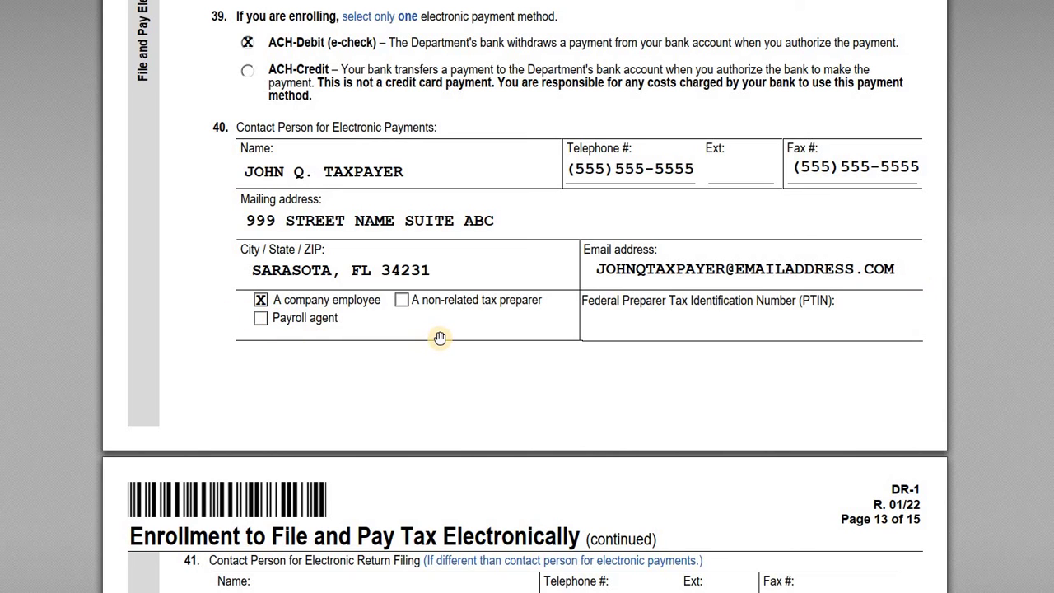
- Examine questions 41 to 43 on the electronic return filing contact, banking information, and enrollee authorization with its signature lines
scroll(440, 338, "down", 10)
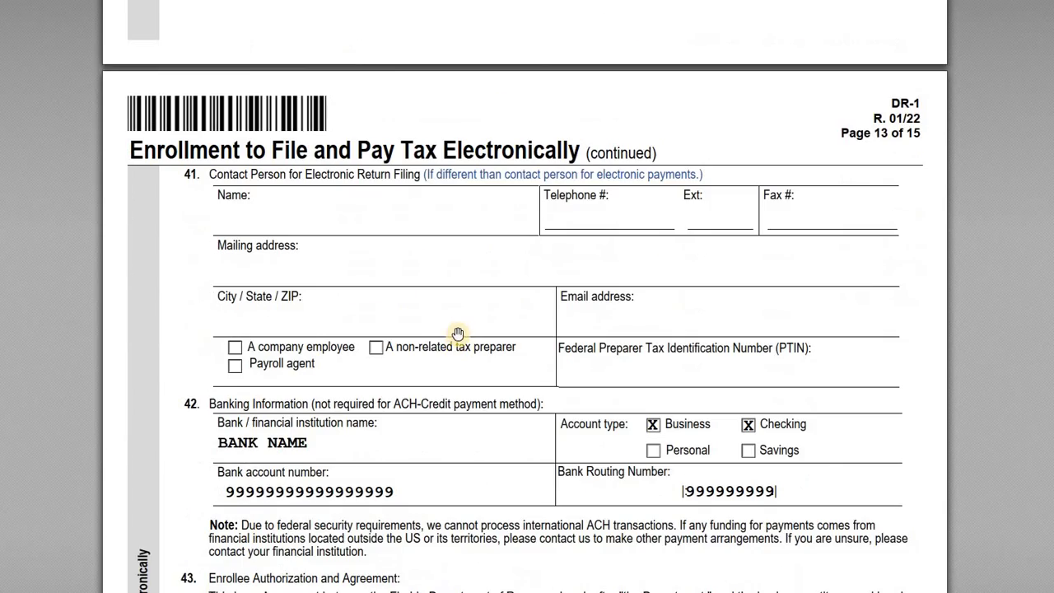
scroll(466, 312, "down", 1)
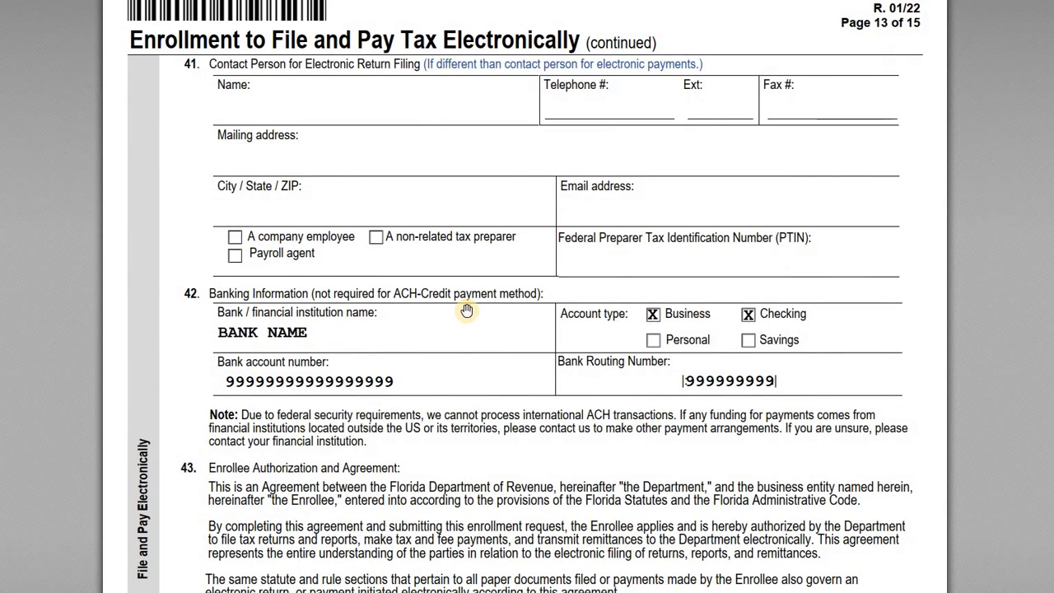
scroll(354, 140, "down", 1)
scroll(305, 103, "up", 1)
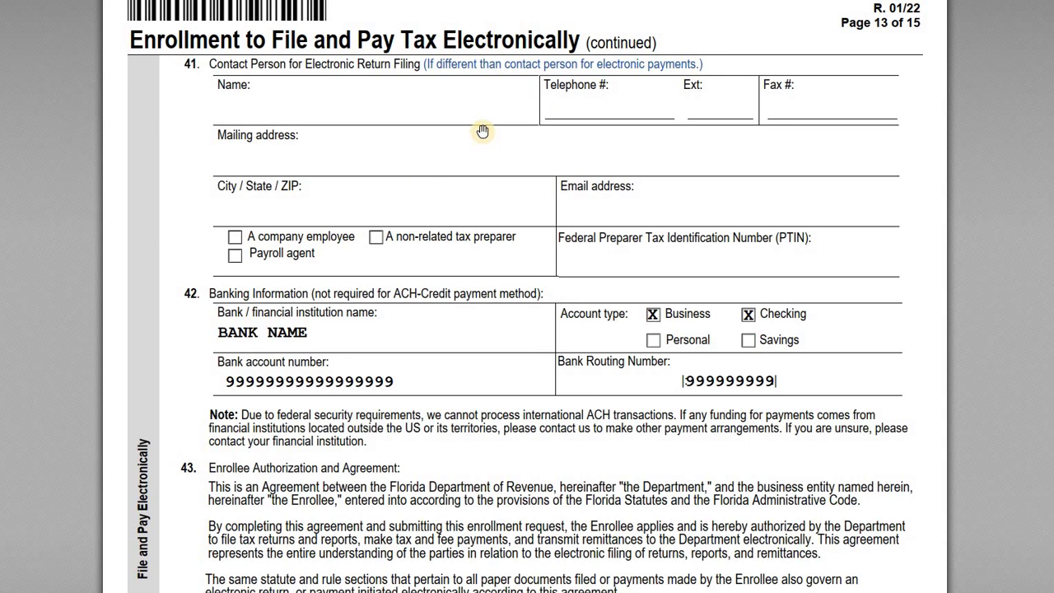
scroll(511, 294, "down", 5)
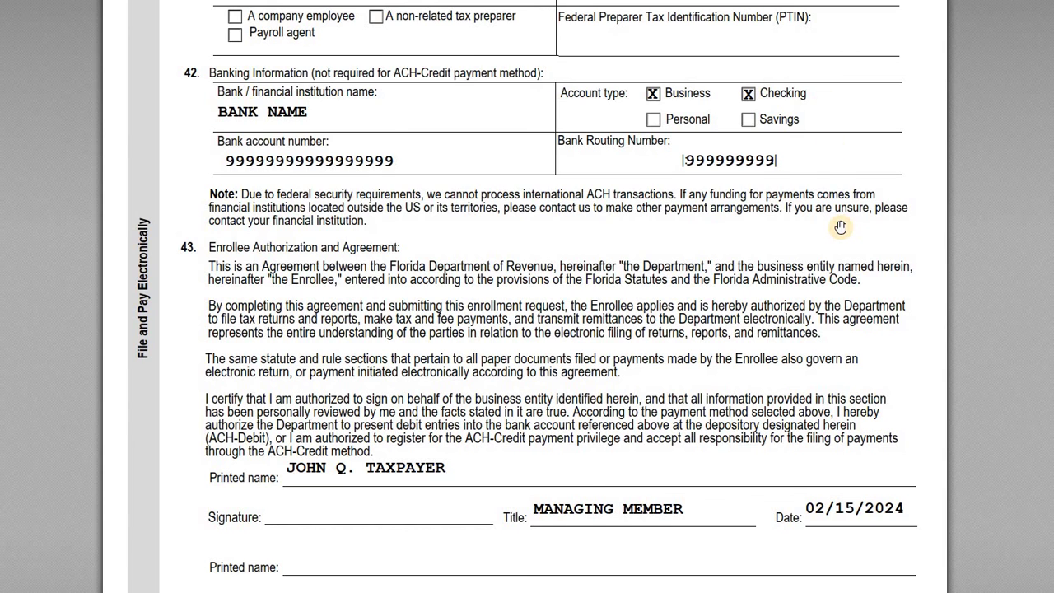
scroll(839, 228, "down", 5)
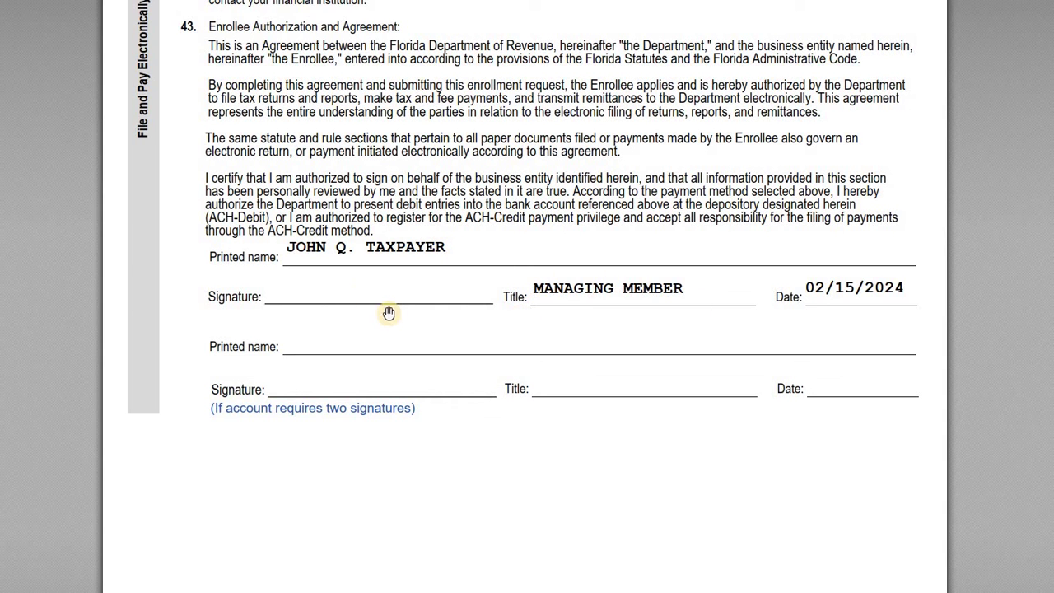
- Review page 14's email communication authorization, applicant declaration and signature fields, and the pre-submission checklist with mailing address
scroll(672, 366, "down", 10)
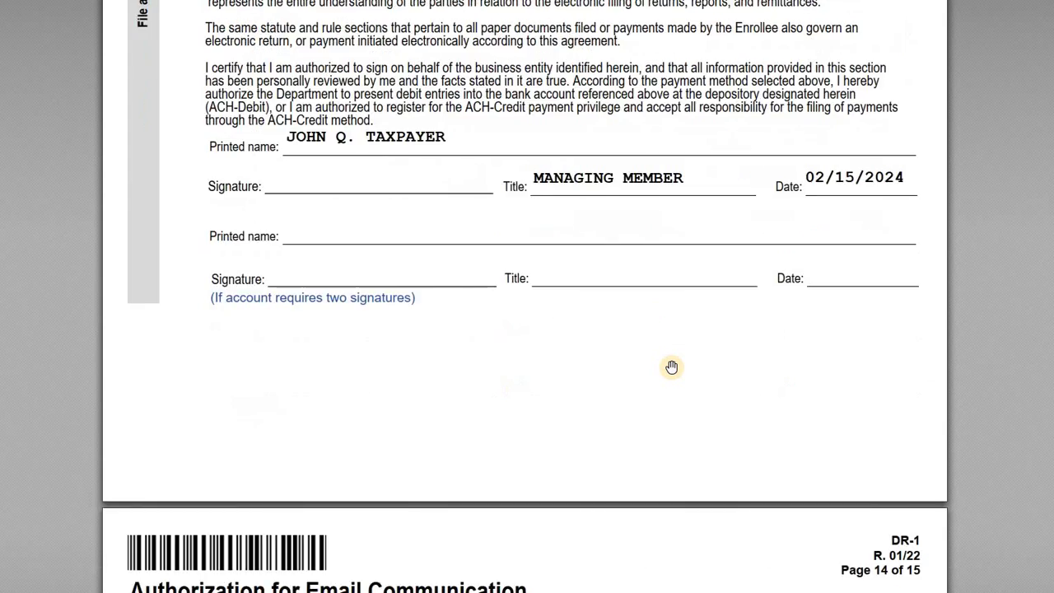
scroll(672, 366, "down", 2)
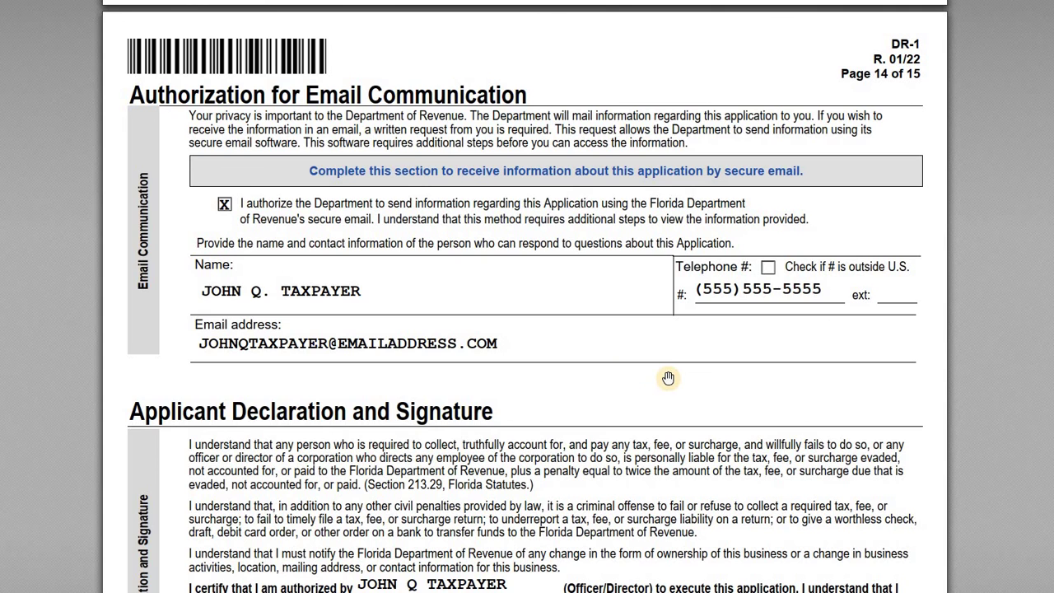
scroll(663, 378, "down", 4)
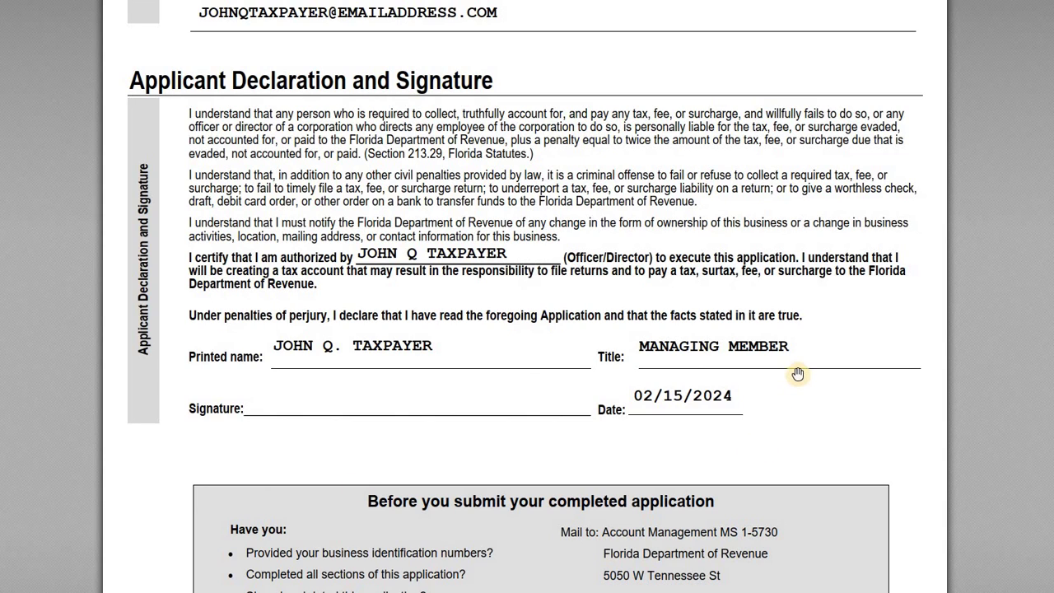
scroll(447, 296, "down", 1)
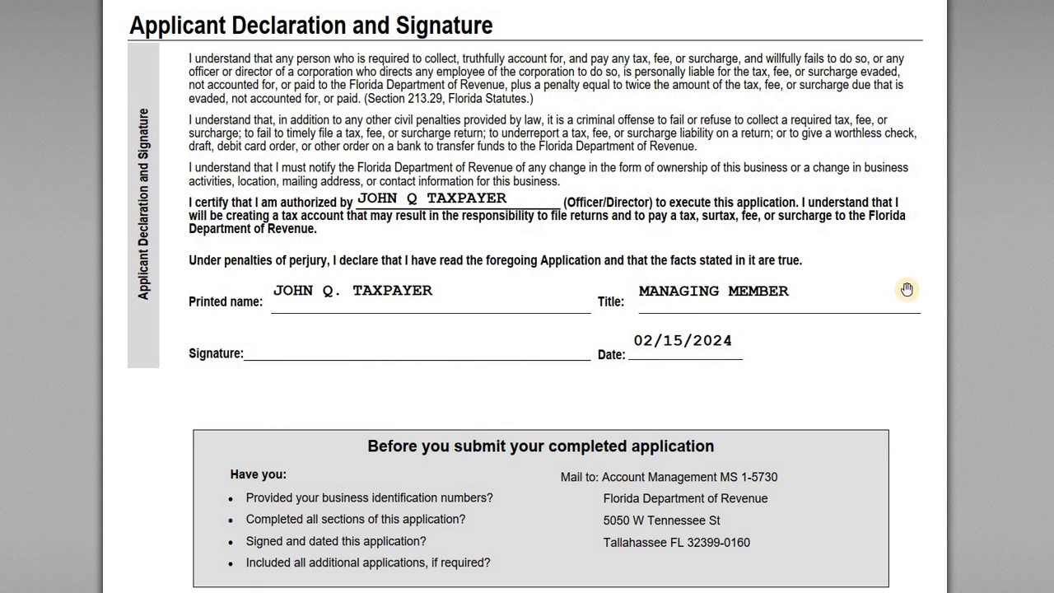
scroll(907, 289, "down", 1)
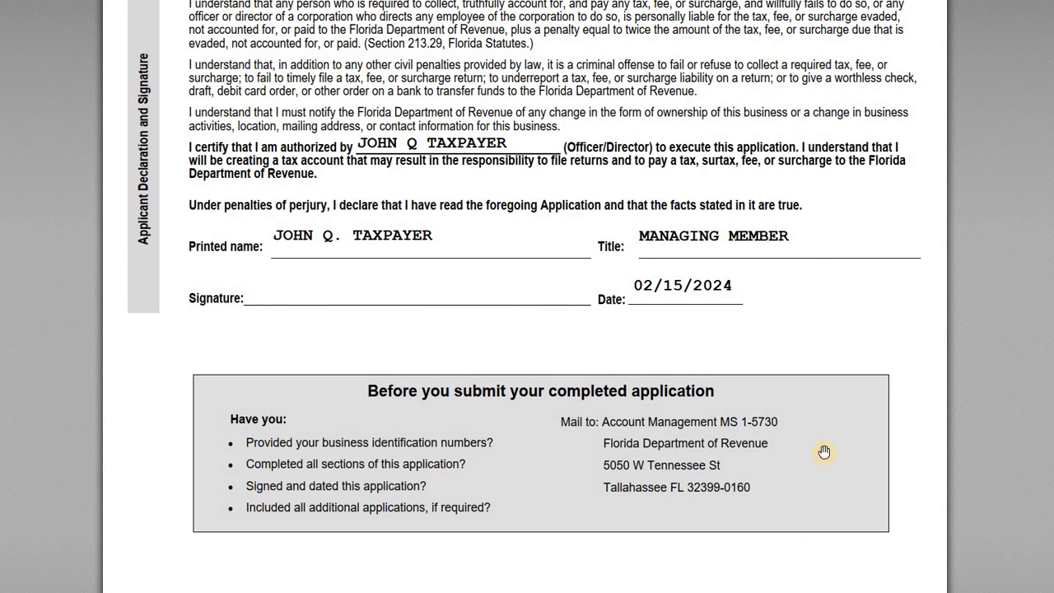
scroll(821, 447, "down", 2)
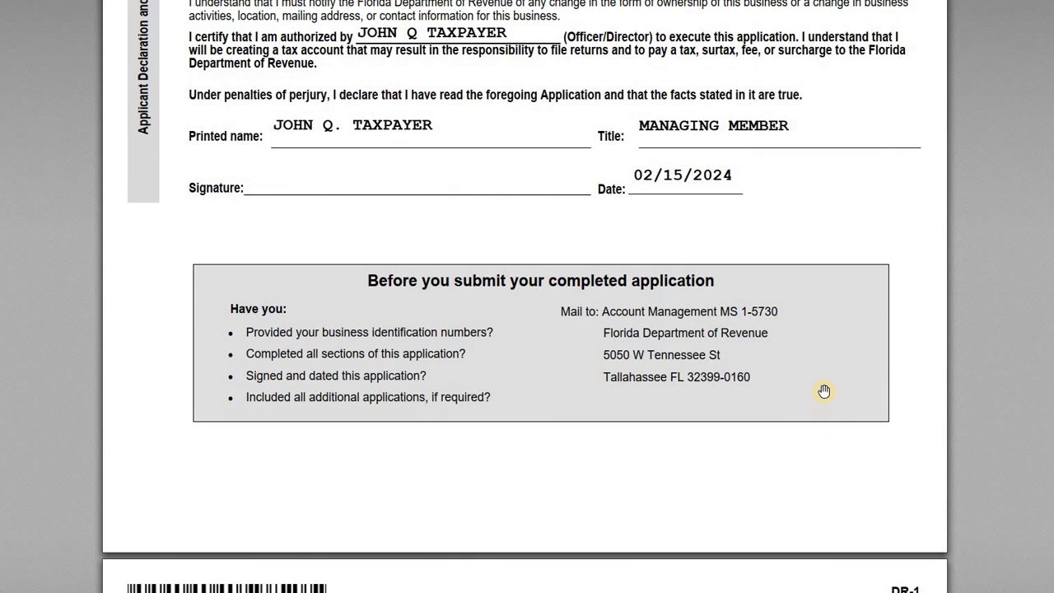
- Look over the last page's Contact Us information and the References list of related forms and rules
scroll(823, 391, "down", 8)
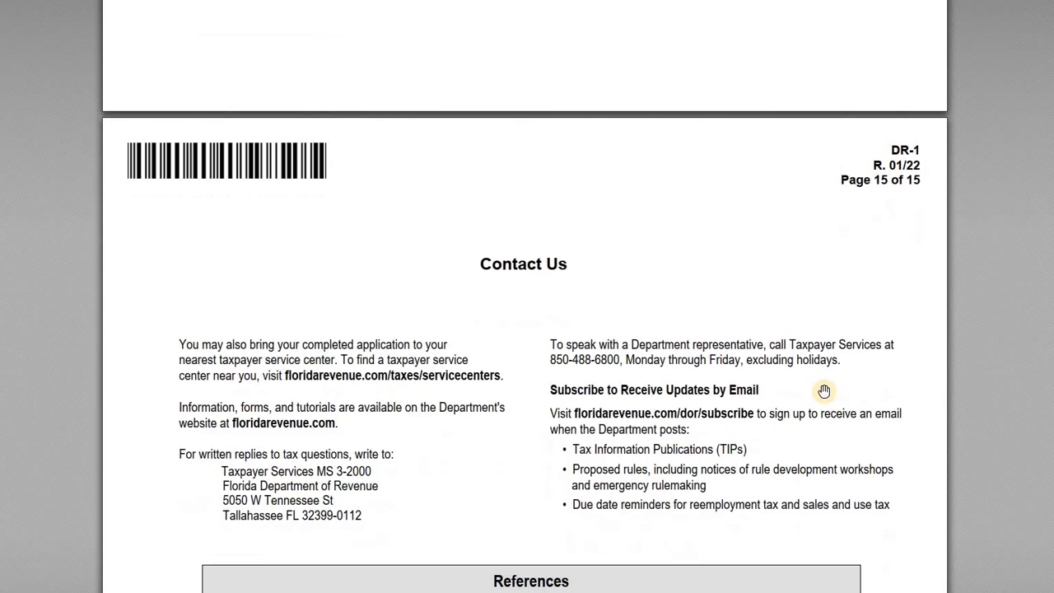
scroll(823, 390, "down", 5)
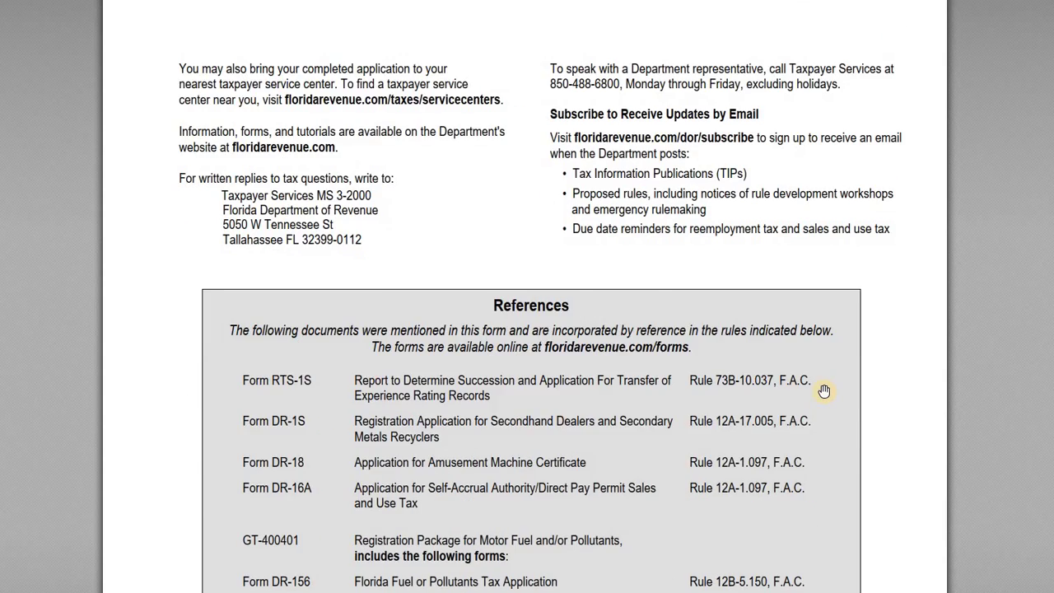
scroll(823, 390, "down", 5)
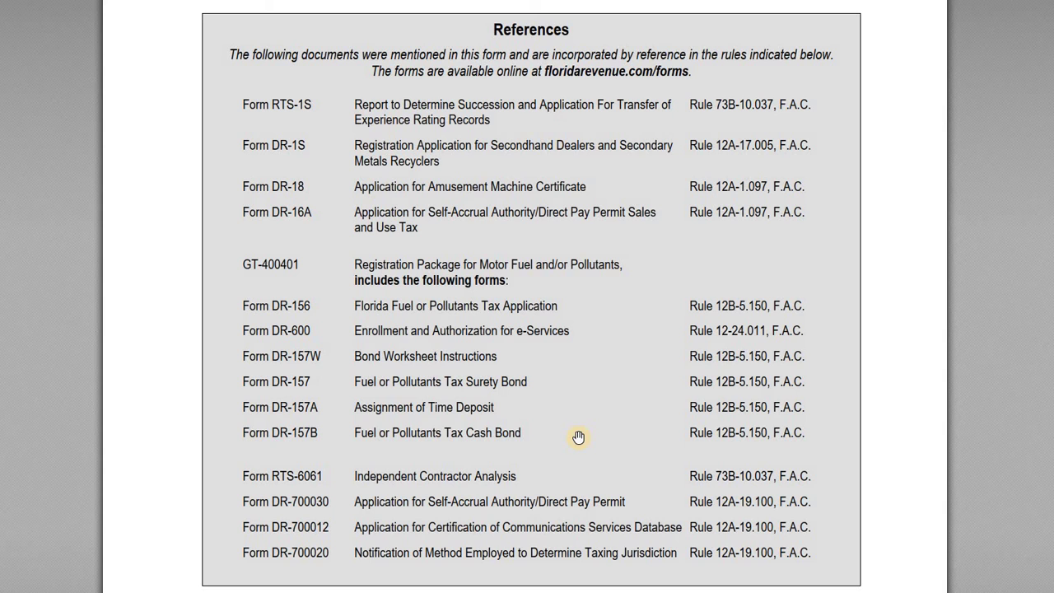
scroll(579, 436, "up", 7)
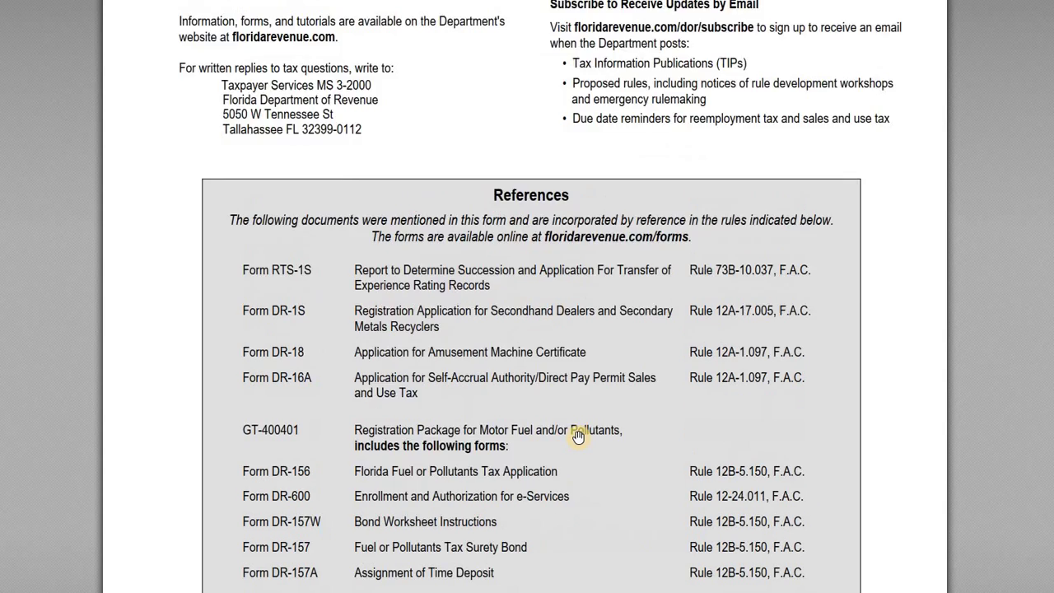